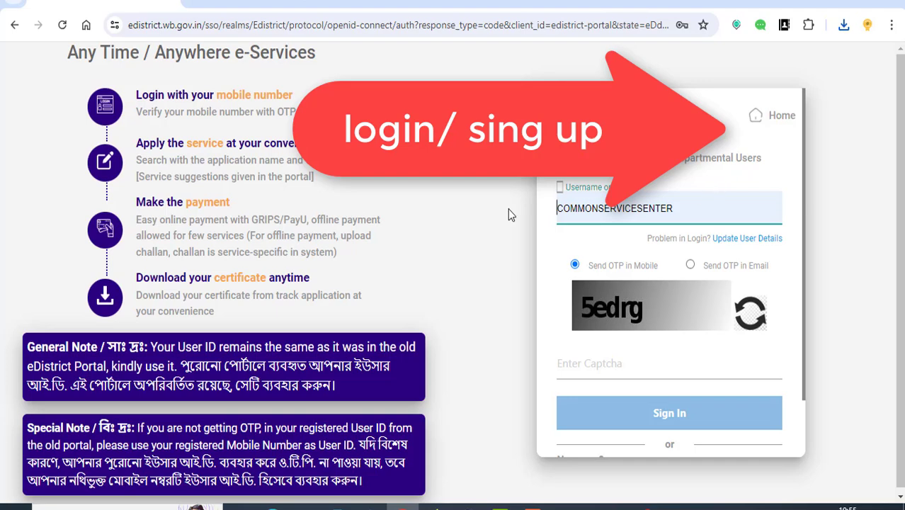
# Scroll the citizen login panel down to reveal the Register button below Sign In.
pyautogui.scroll(-2, 699, 382)
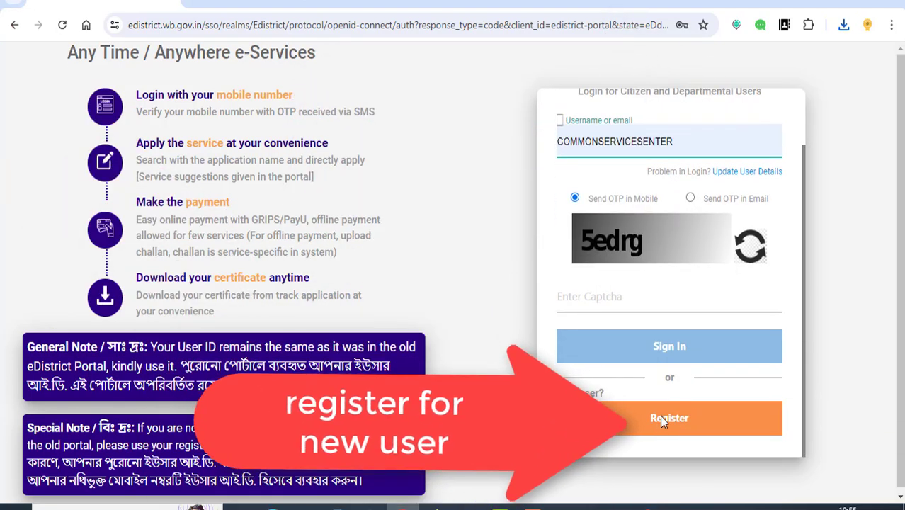
pyautogui.scroll(2, 705, 323)
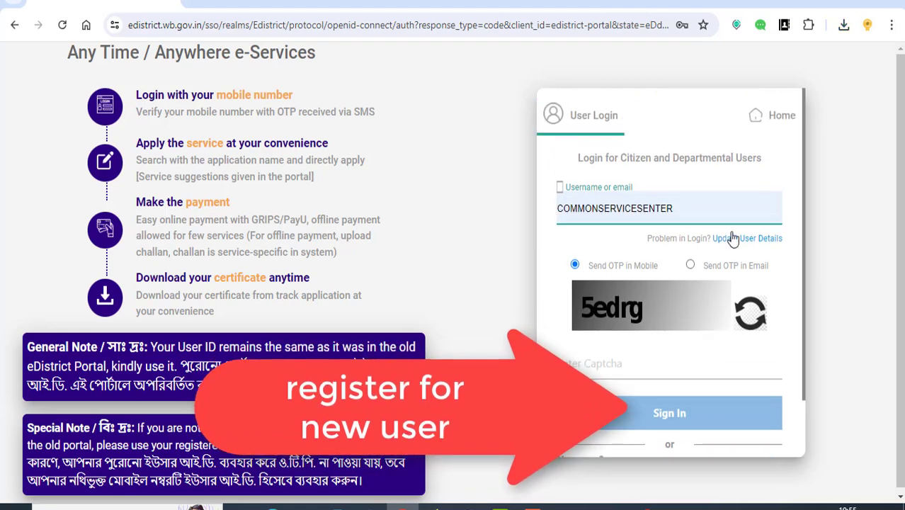
pyautogui.scroll(-2, 743, 148)
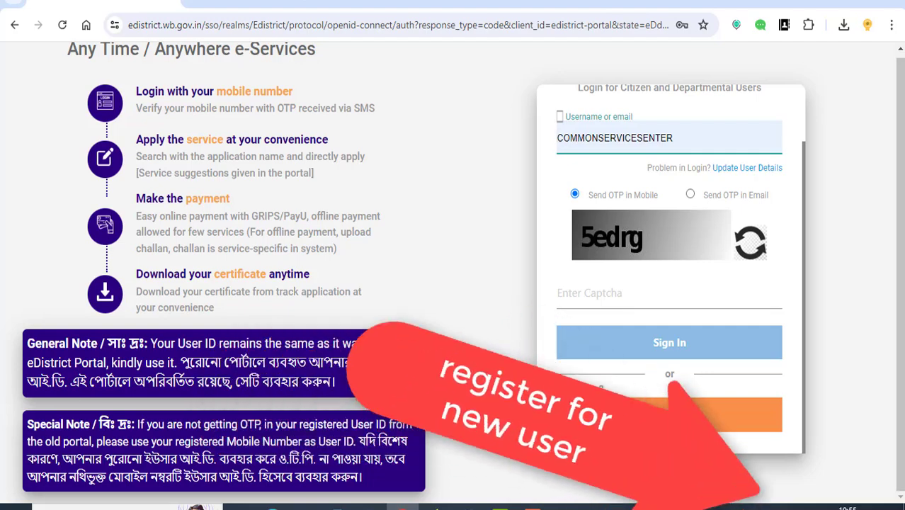
# Open the new-user registration form and fill it from the saved autofill entry in First name.
pyautogui.click(670, 419)
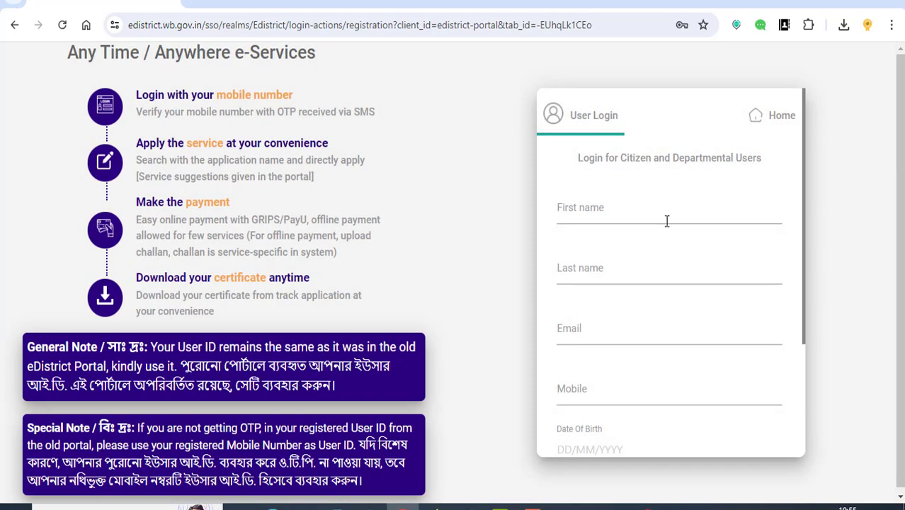
pyautogui.click(661, 217)
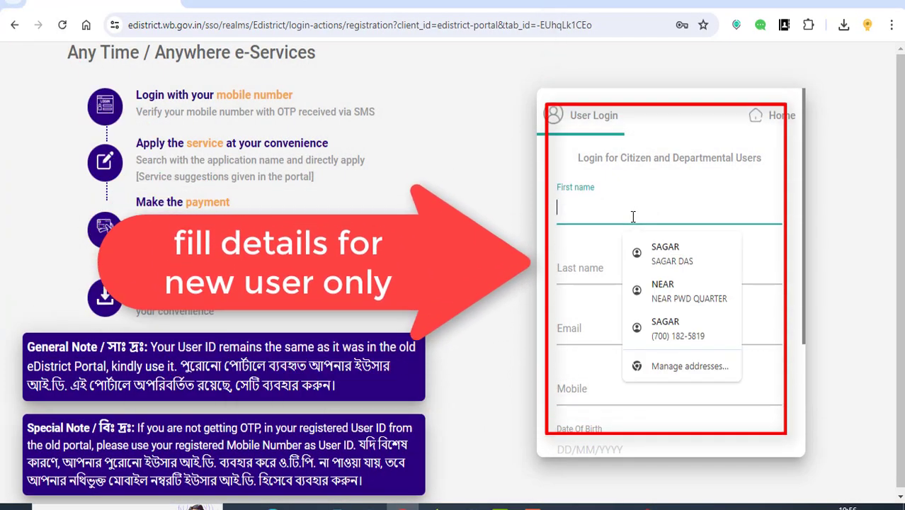
pyautogui.click(661, 256)
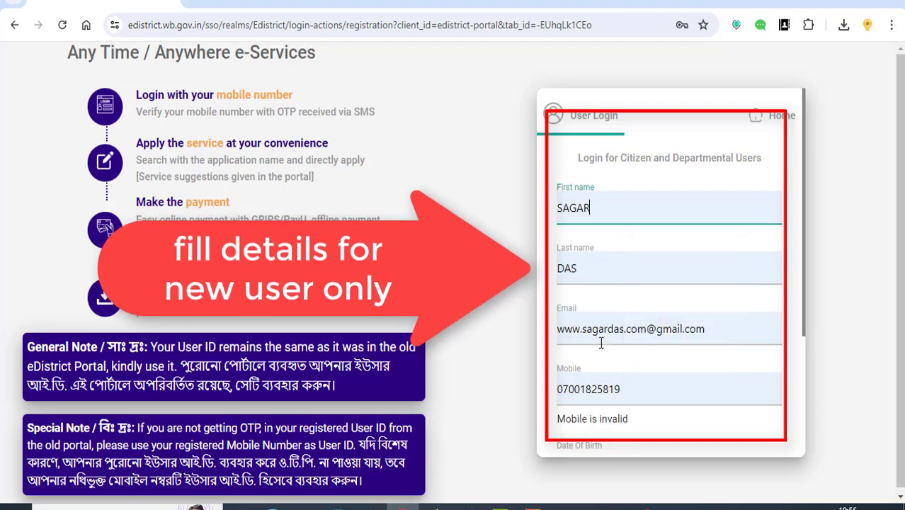
# Look over the filled registration form, then return to the portal home page.
pyautogui.scroll(-3, 606, 358)
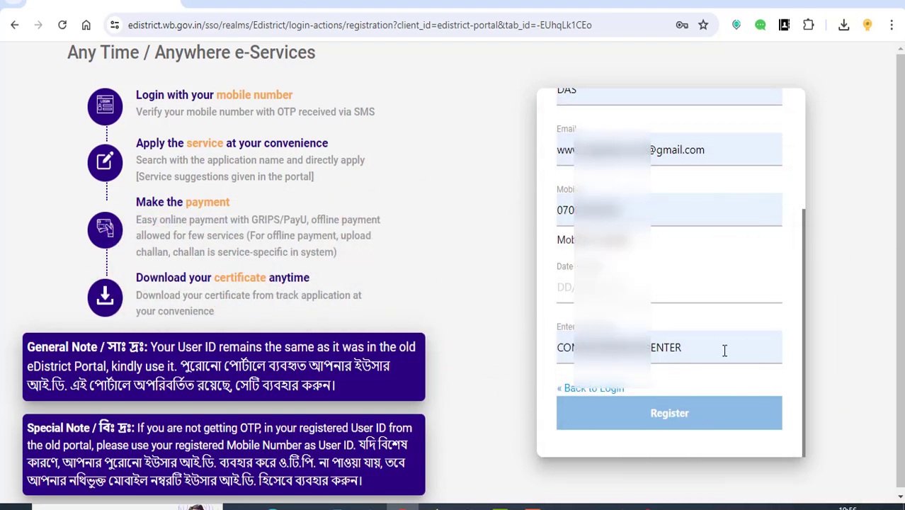
pyautogui.scroll(1, 700, 339)
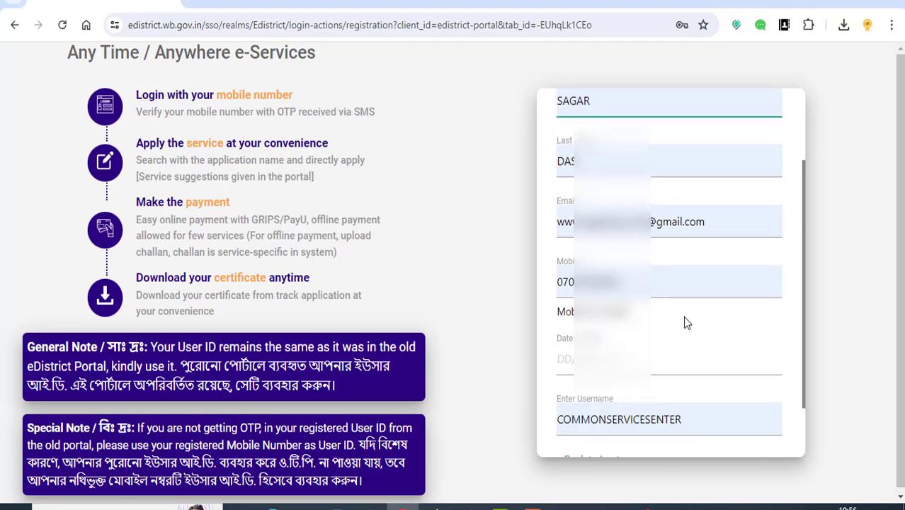
pyautogui.scroll(-1, 685, 322)
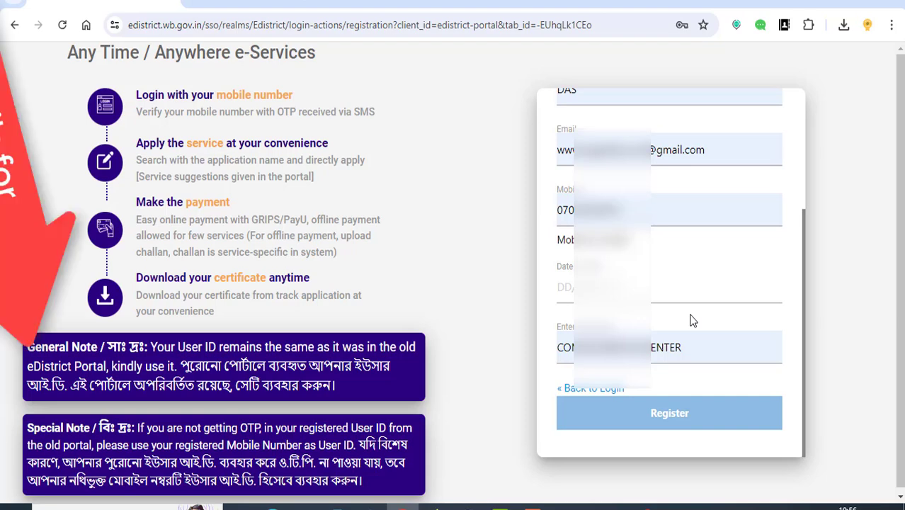
pyautogui.scroll(3, 692, 323)
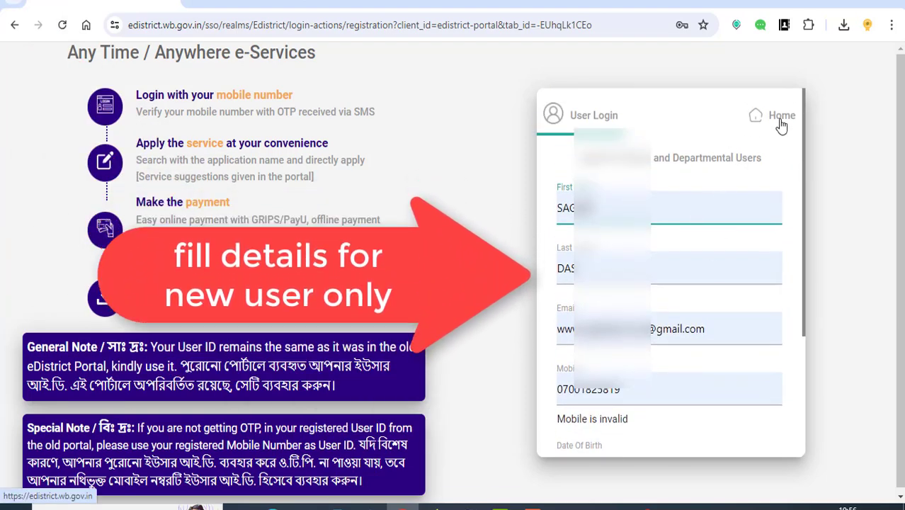
pyautogui.click(781, 117)
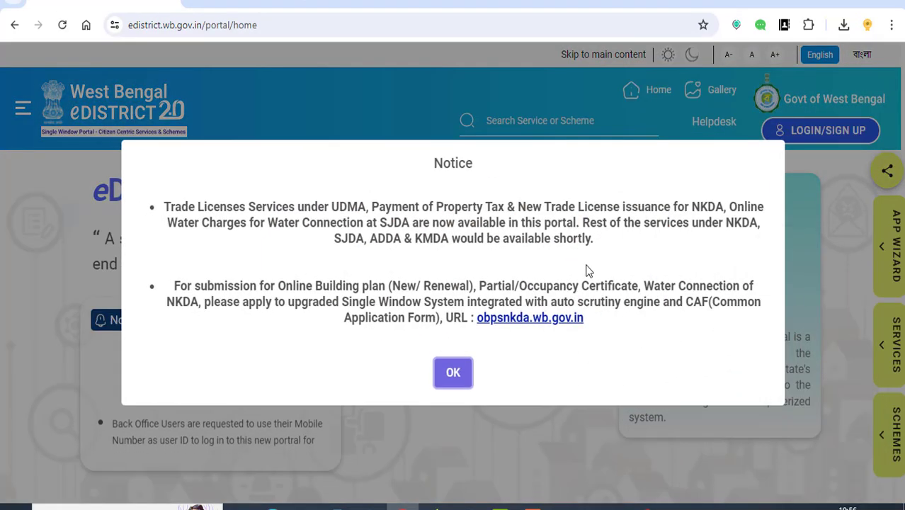
# Dismiss the notice, sign in with captcha 'kxhx6', and verify the login with the OTP.
pyautogui.click(461, 375)
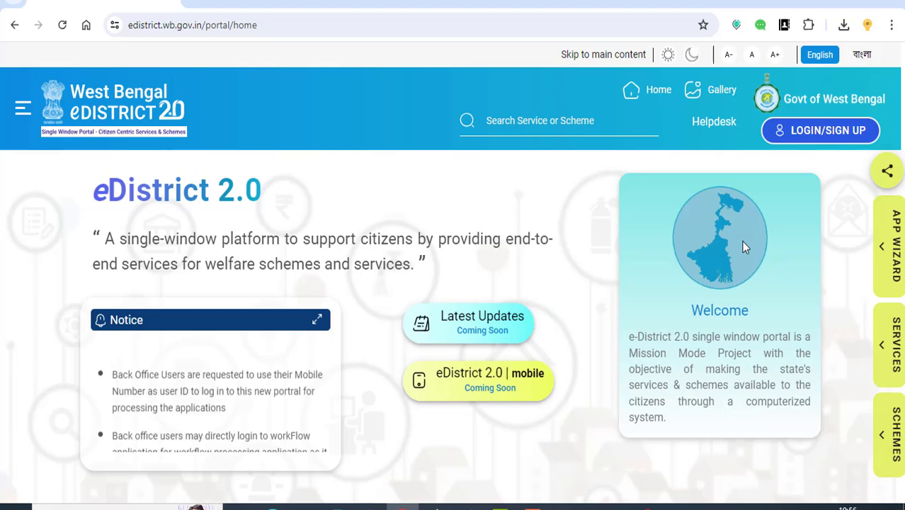
pyautogui.click(825, 141)
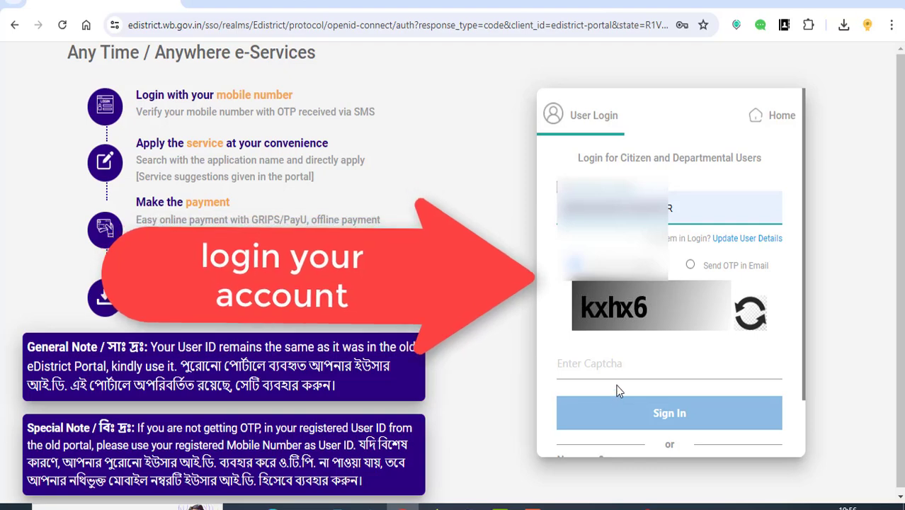
pyautogui.click(615, 367)
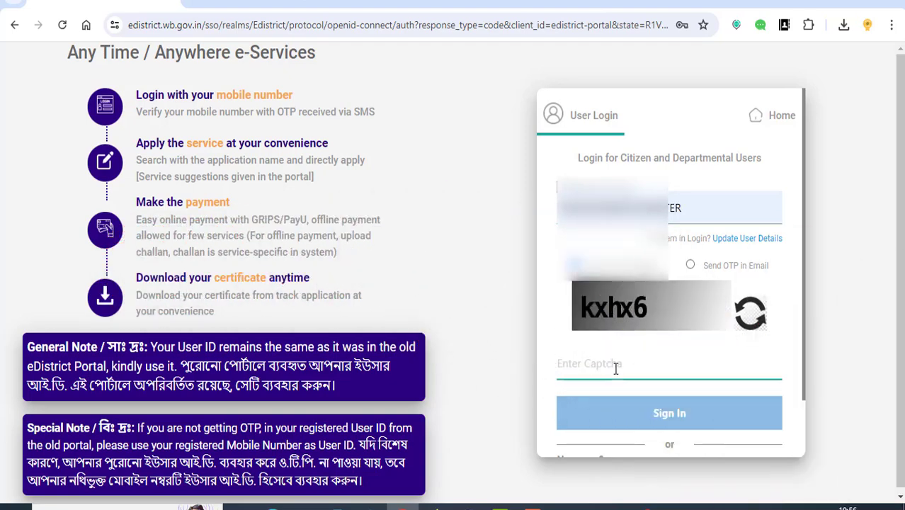
pyautogui.write('kxhx')
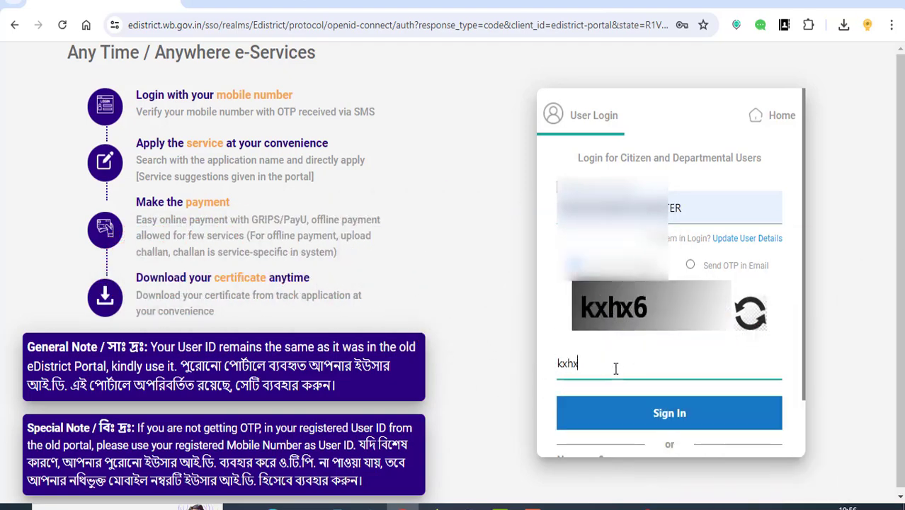
pyautogui.write('6')
pyautogui.click(664, 424)
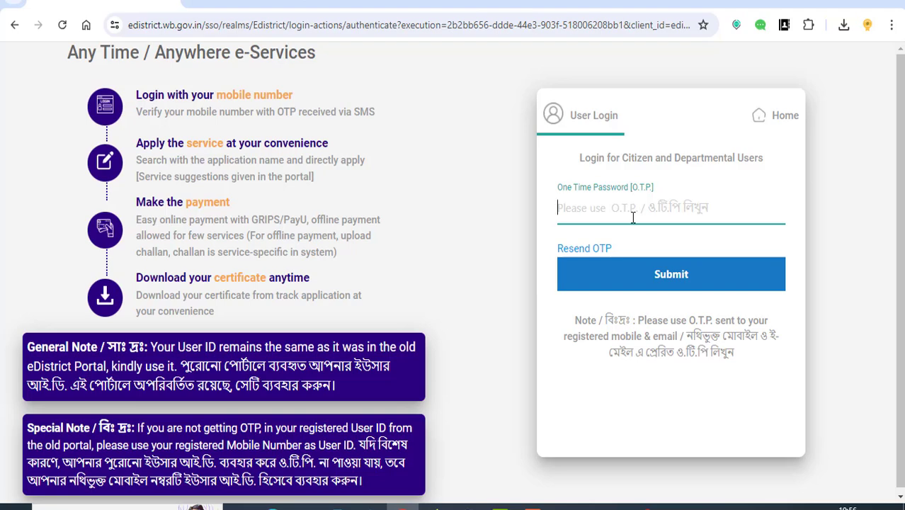
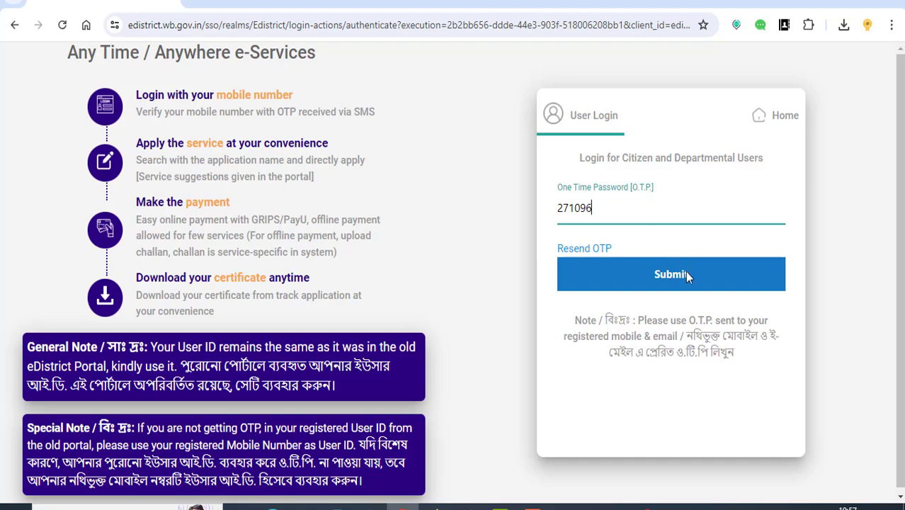
pyautogui.click(686, 274)
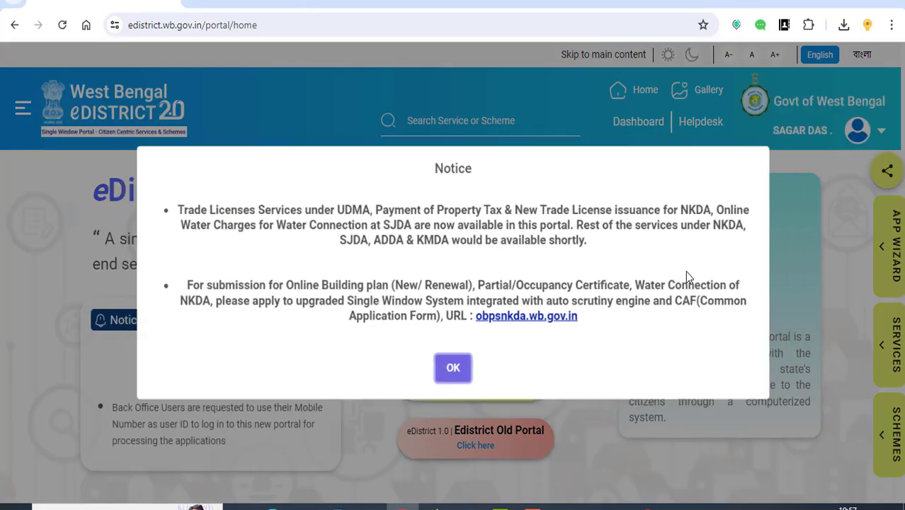
# Dismiss the post-login notice and scroll the dashboard to the 10 approved trade licence applications.
pyautogui.click(453, 370)
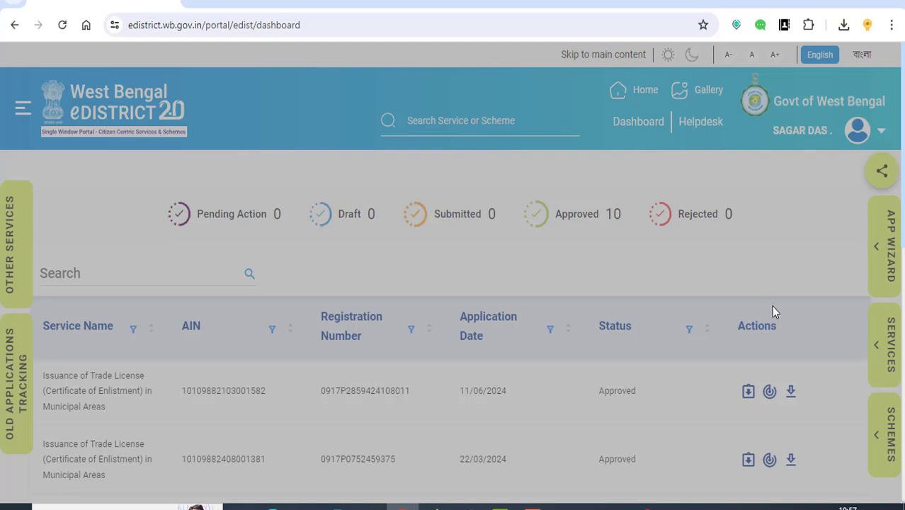
pyautogui.scroll(-1, 391, 276)
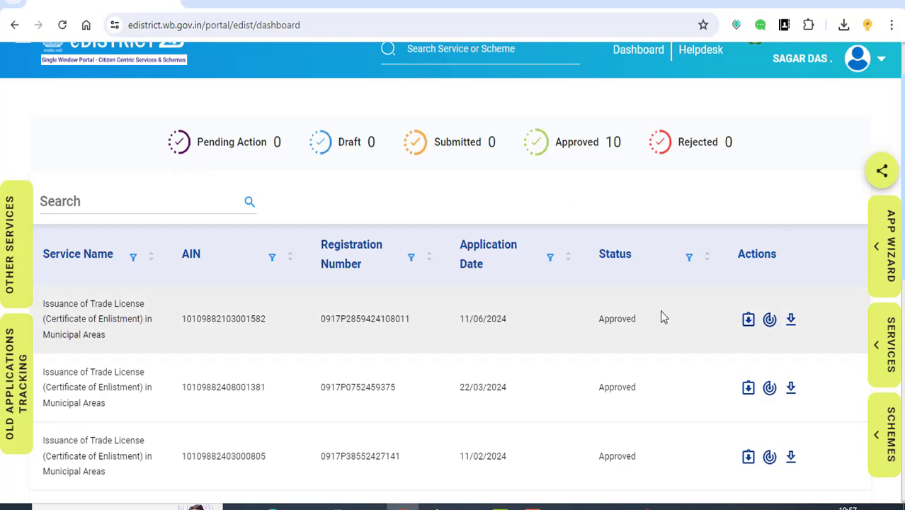
pyautogui.moveTo(548, 333); pyautogui.dragTo(894, 354)
pyautogui.moveTo(858, 300); pyautogui.dragTo(900, 386)
pyautogui.press('Escape')
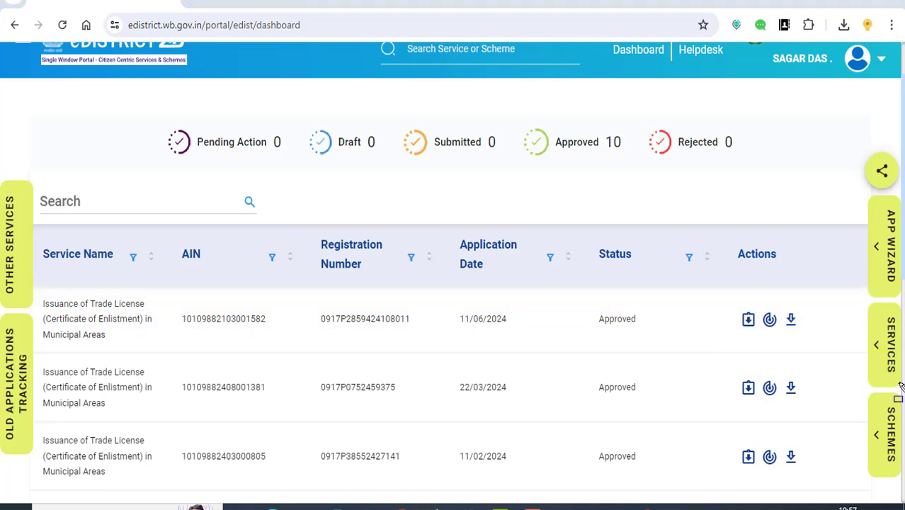
# Open Service Discovery, filter by License, and scroll to Auto Renewal of Trade License in Municipal Areas.
pyautogui.click(888, 359)
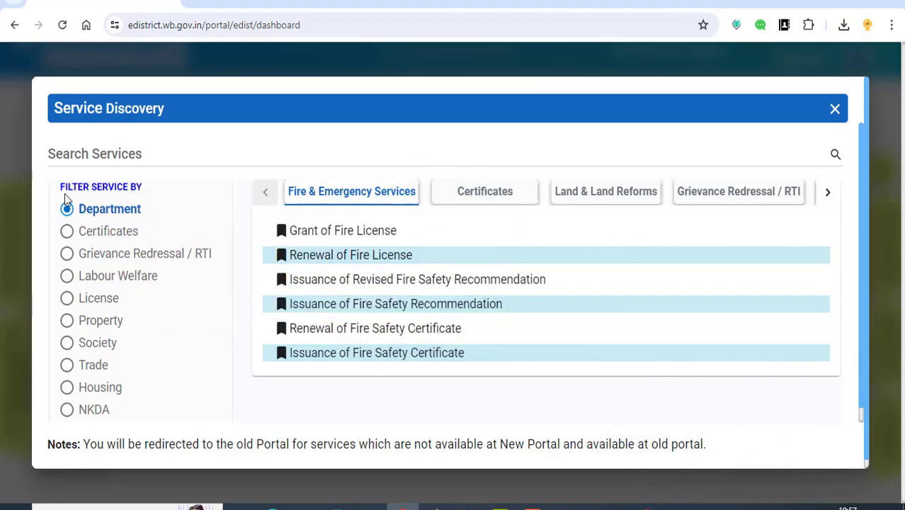
pyautogui.hotkey('ctrl', '2')
pyautogui.moveTo(41, 147)
pyautogui.mouseDown()
pyautogui.moveTo(142, 202)
pyautogui.moveTo(194, 428)
pyautogui.moveTo(226, 433)
pyautogui.mouseUp()
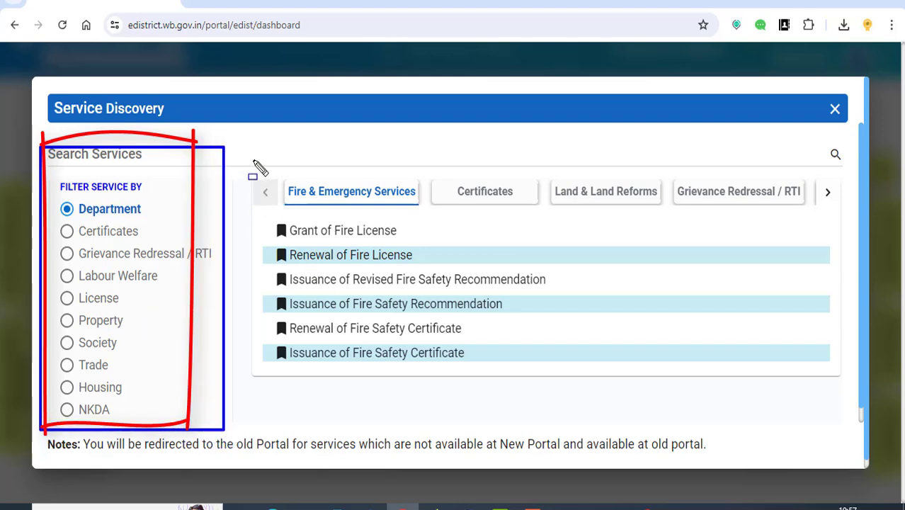
pyautogui.moveTo(254, 159)
pyautogui.mouseDown()
pyautogui.moveTo(525, 372)
pyautogui.moveTo(526, 385)
pyautogui.moveTo(556, 383)
pyautogui.mouseUp()
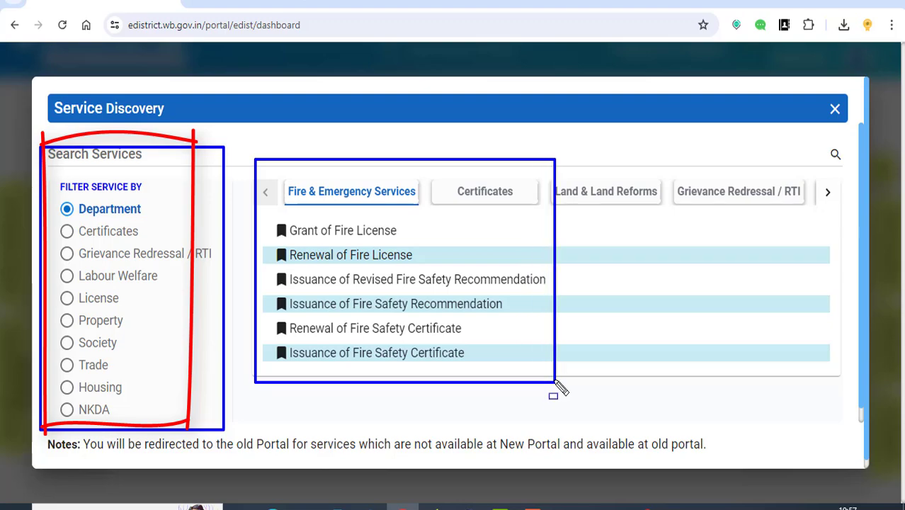
pyautogui.click(95, 300)
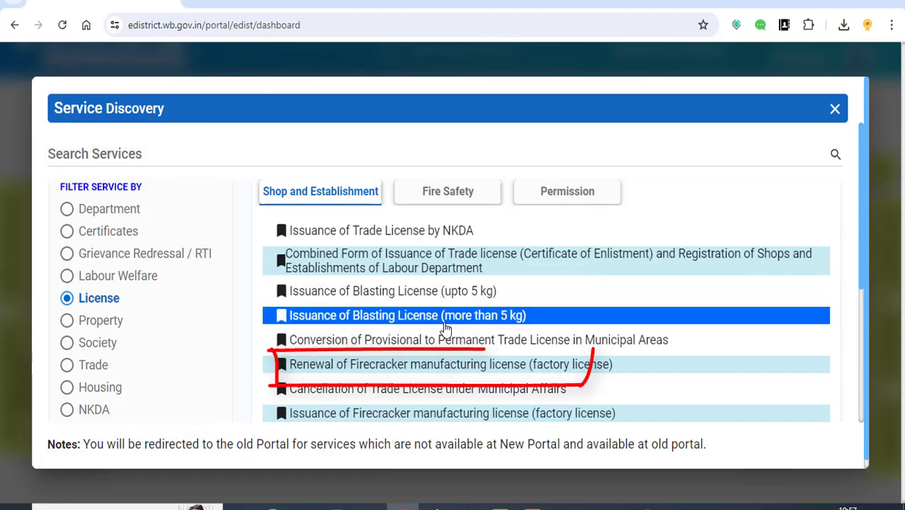
pyautogui.scroll(-2, 453, 341)
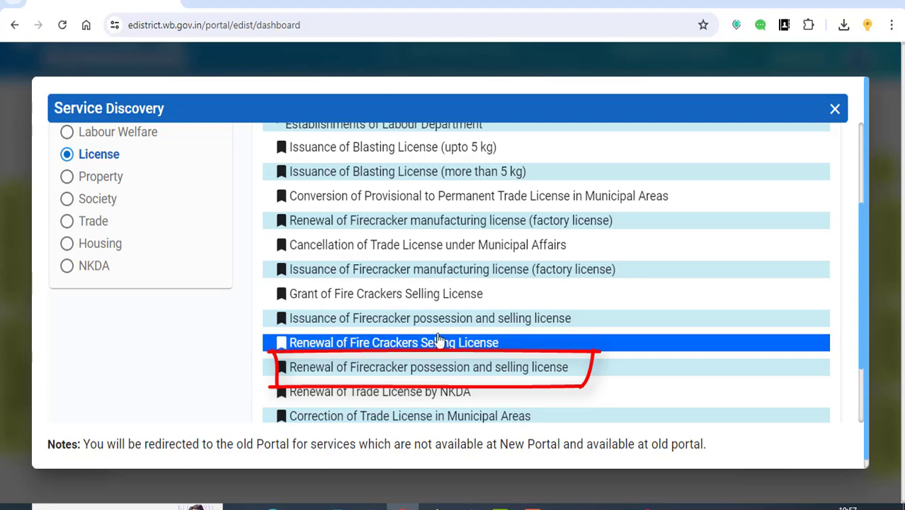
pyautogui.scroll(-1, 437, 338)
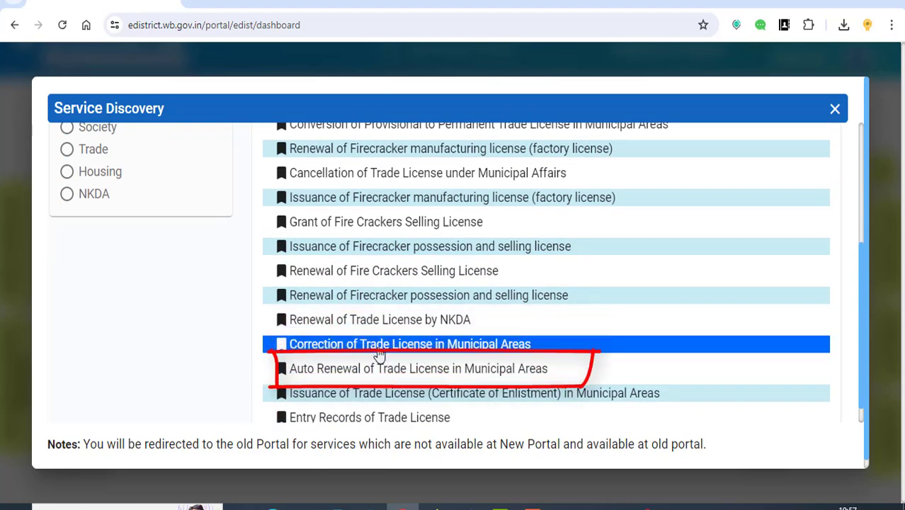
# Open Auto Renewal of Trade License and highlight its identity-proof and ownership/occupancy document requirements.
pyautogui.click(454, 374)
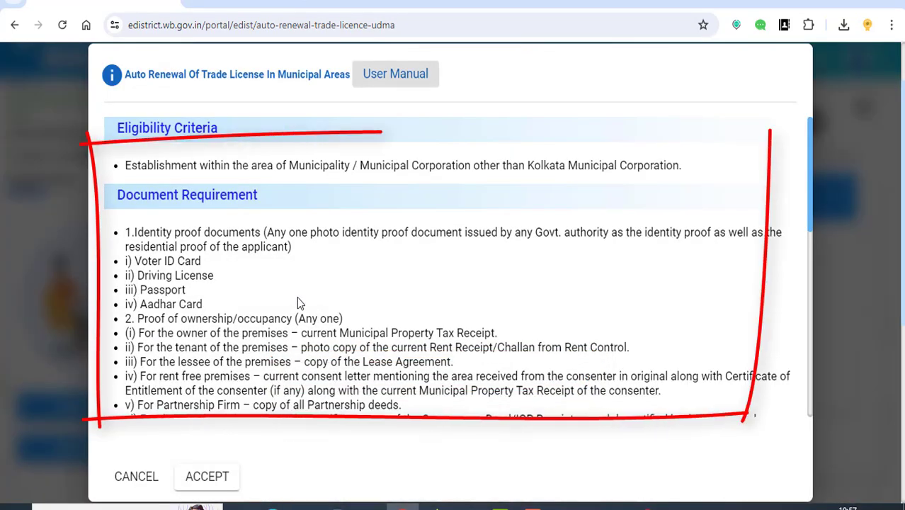
pyautogui.moveTo(105, 174); pyautogui.dragTo(278, 206)
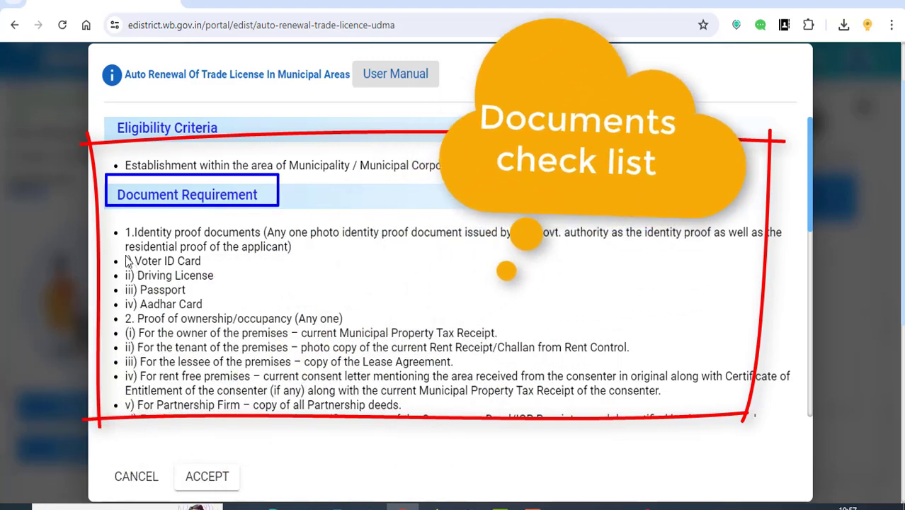
pyautogui.moveTo(124, 256)
pyautogui.mouseDown()
pyautogui.moveTo(204, 297)
pyautogui.moveTo(217, 326)
pyautogui.moveTo(354, 333)
pyautogui.moveTo(368, 312)
pyautogui.moveTo(375, 319)
pyautogui.mouseUp()
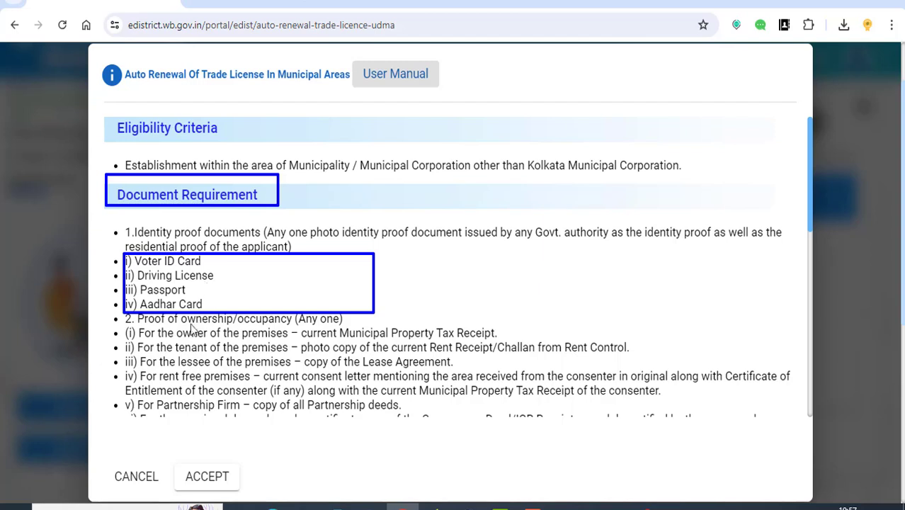
pyautogui.moveTo(130, 313); pyautogui.dragTo(350, 331)
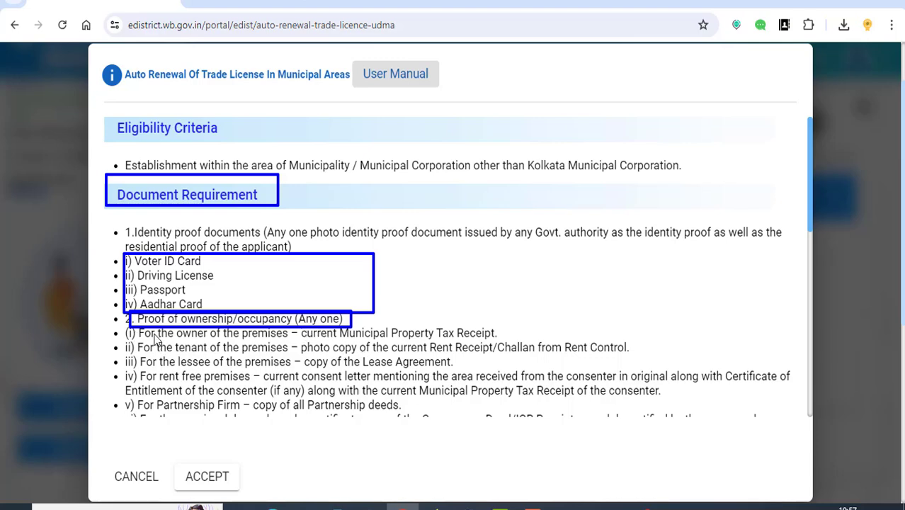
pyautogui.press('Escape')
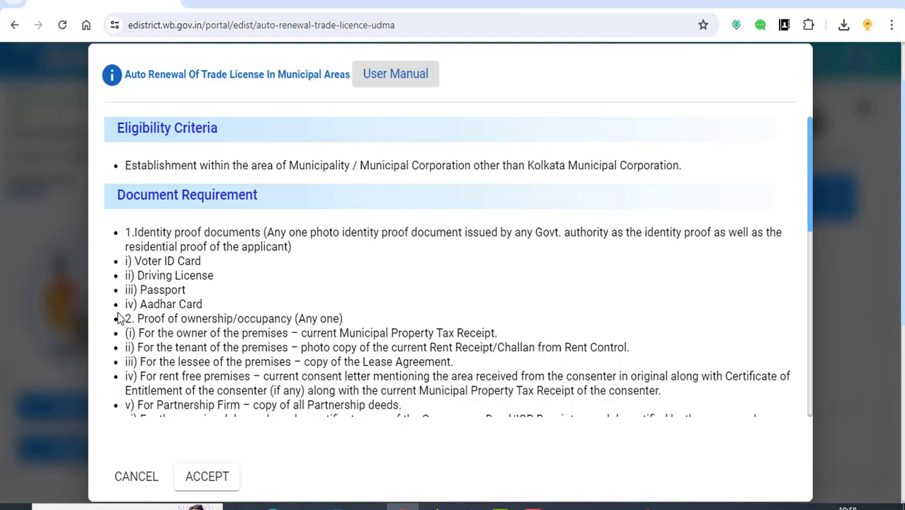
pyautogui.moveTo(120, 316); pyautogui.dragTo(352, 328)
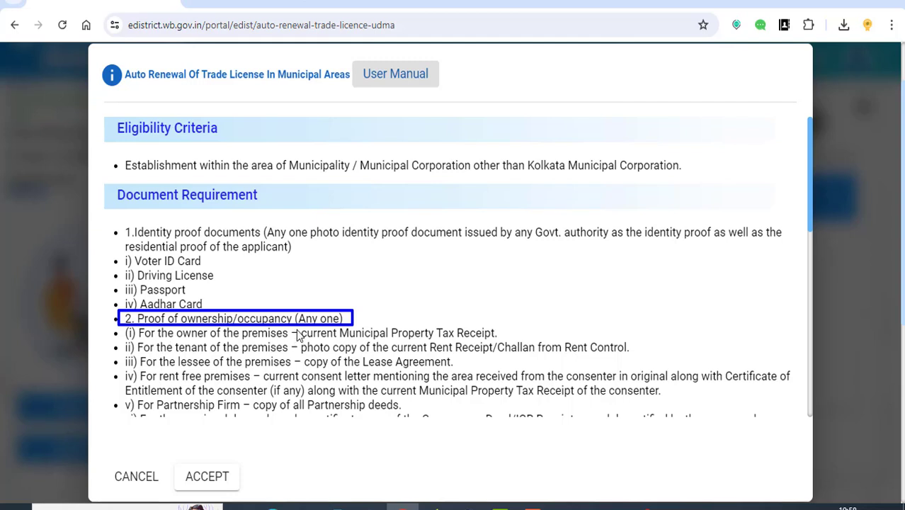
pyautogui.moveTo(297, 327)
pyautogui.mouseDown()
pyautogui.moveTo(372, 344)
pyautogui.moveTo(503, 347)
pyautogui.mouseUp()
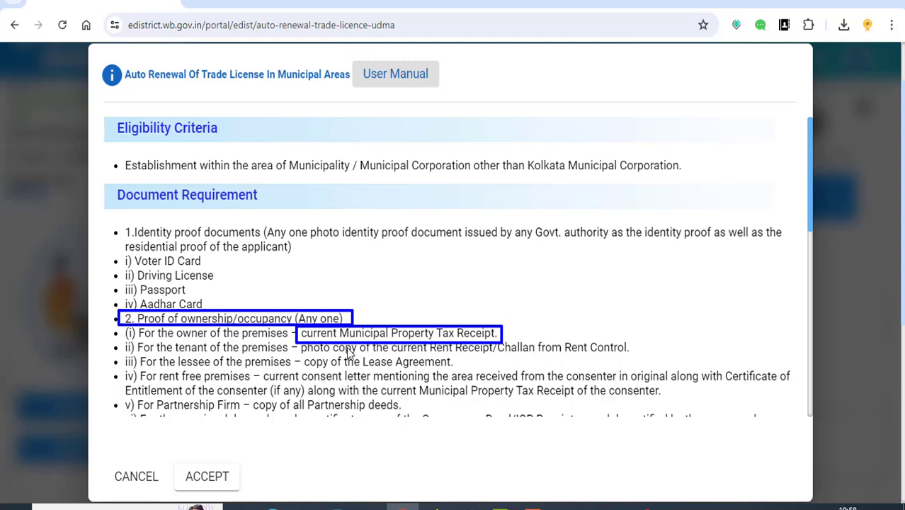
pyautogui.moveTo(295, 345); pyautogui.dragTo(636, 361)
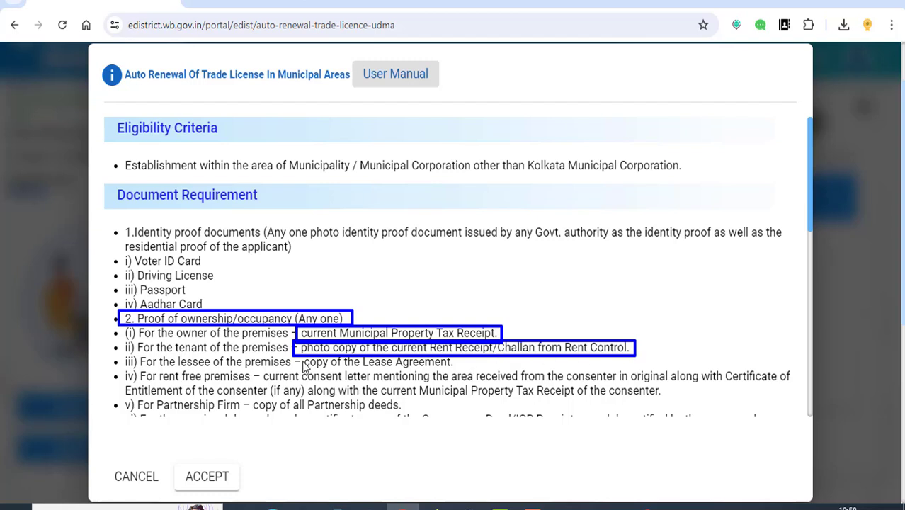
pyautogui.moveTo(300, 359); pyautogui.dragTo(468, 377)
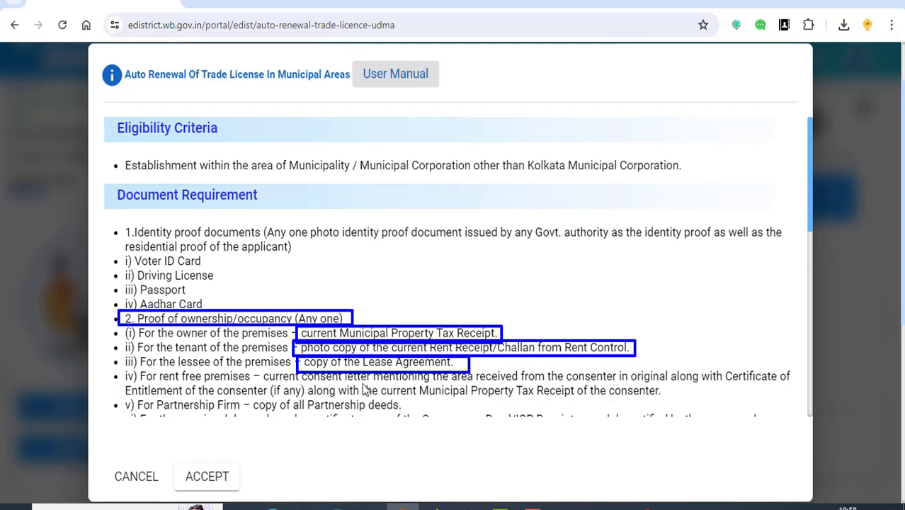
pyautogui.moveTo(270, 369)
pyautogui.mouseDown()
pyautogui.moveTo(365, 386)
pyautogui.moveTo(793, 390)
pyautogui.mouseUp()
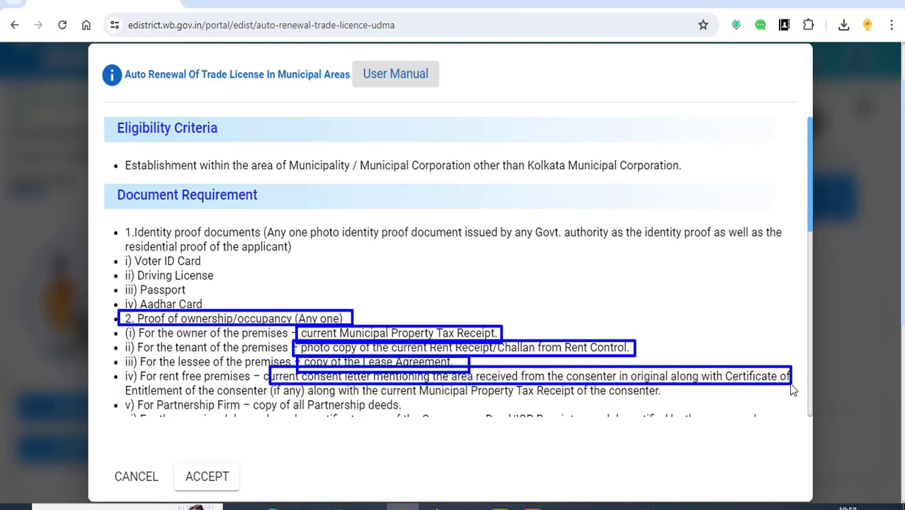
pyautogui.press('Escape')
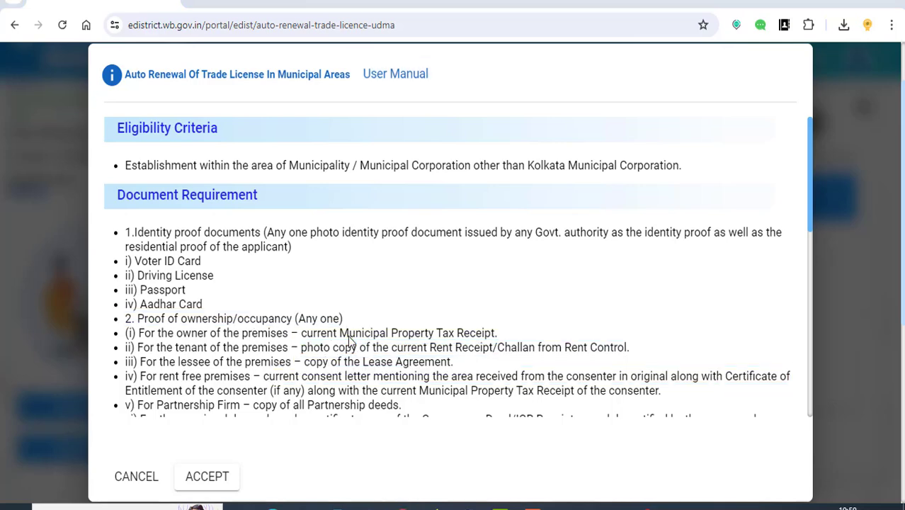
pyautogui.scroll(-2, 344, 339)
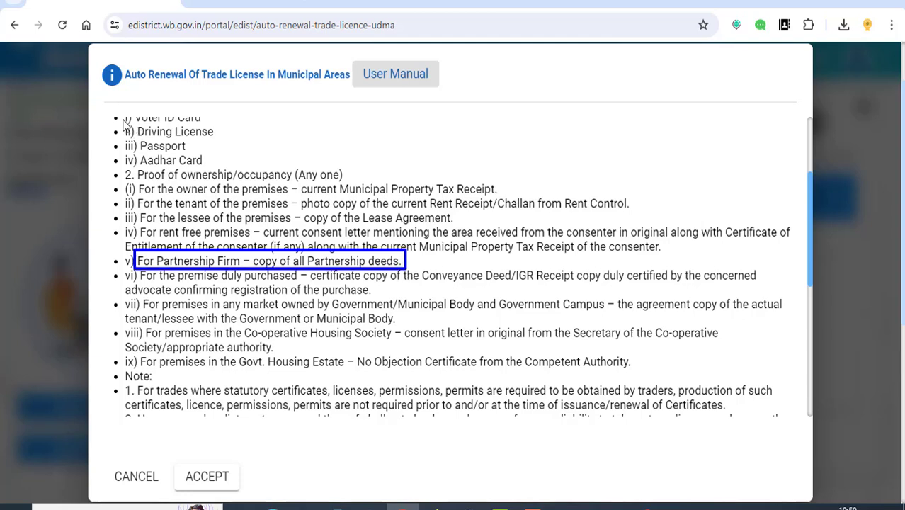
pyautogui.moveTo(124, 120); pyautogui.dragTo(498, 224)
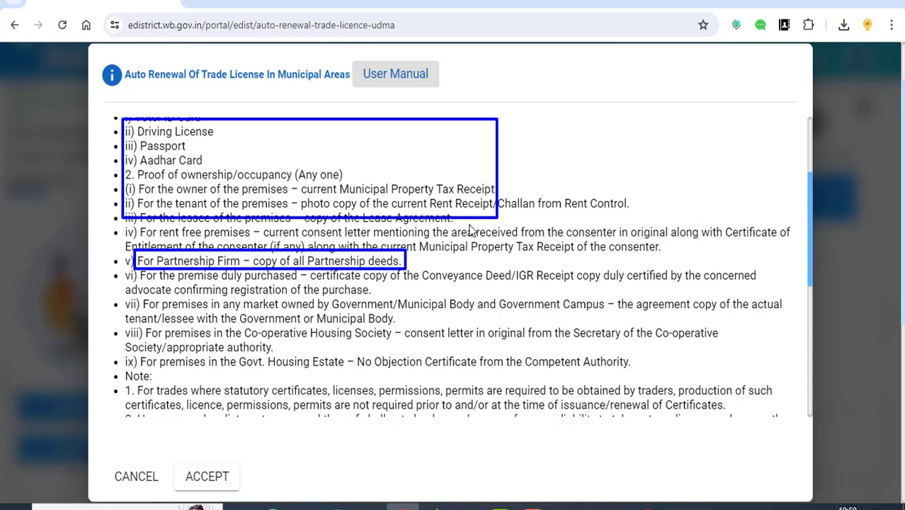
pyautogui.press('Escape')
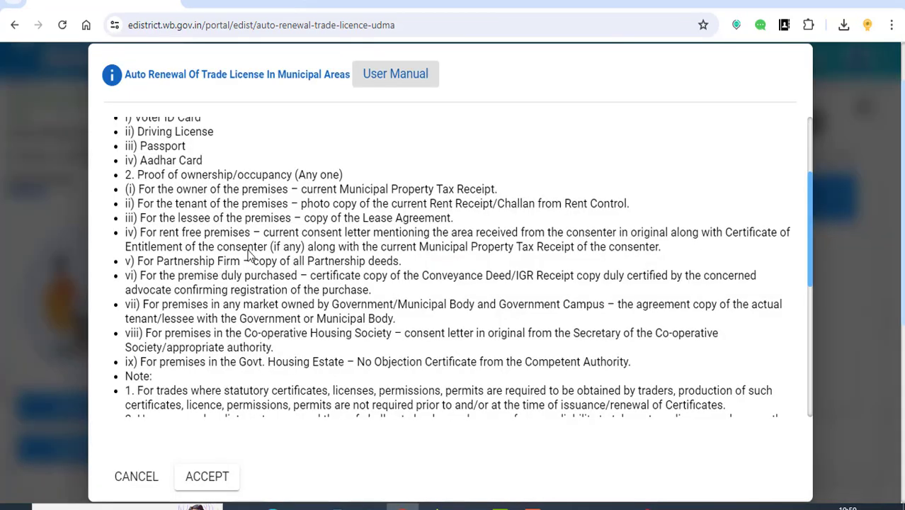
pyautogui.moveTo(246, 249); pyautogui.dragTo(388, 263)
pyautogui.moveTo(174, 267)
pyautogui.mouseDown()
pyautogui.moveTo(359, 287)
pyautogui.moveTo(759, 282)
pyautogui.mouseUp()
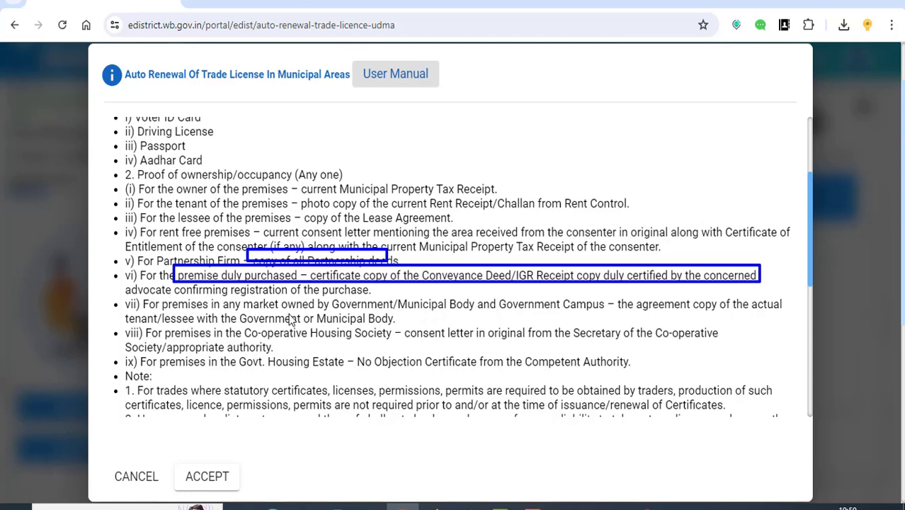
pyautogui.moveTo(147, 289)
pyautogui.mouseDown()
pyautogui.moveTo(368, 310)
pyautogui.moveTo(790, 319)
pyautogui.mouseUp()
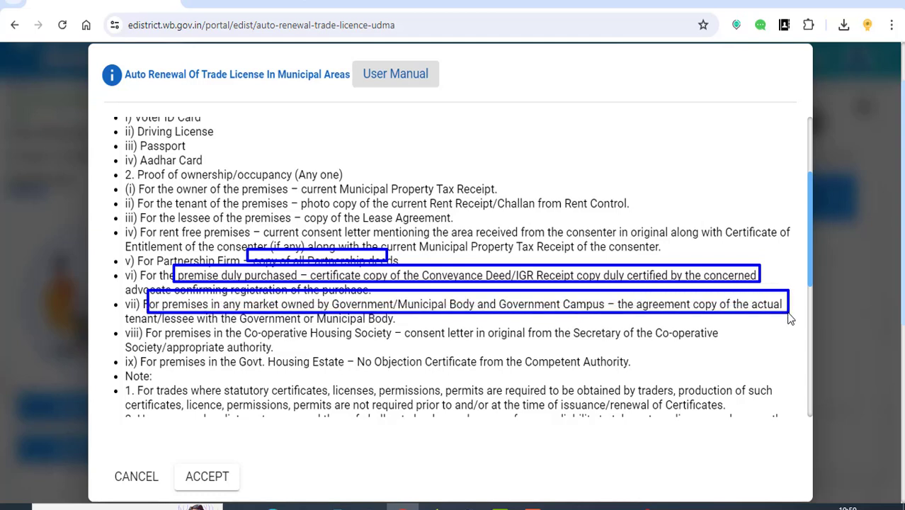
pyautogui.moveTo(170, 309); pyautogui.dragTo(406, 325)
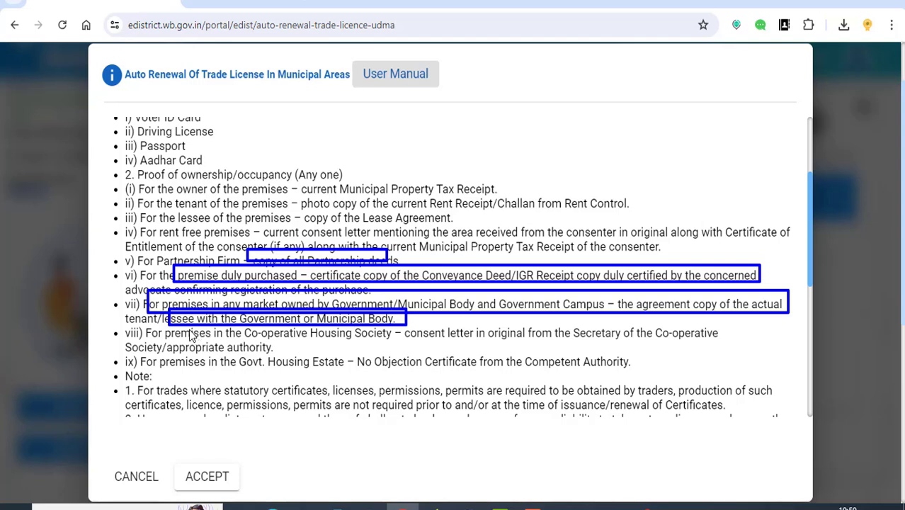
pyautogui.moveTo(184, 327); pyautogui.dragTo(726, 346)
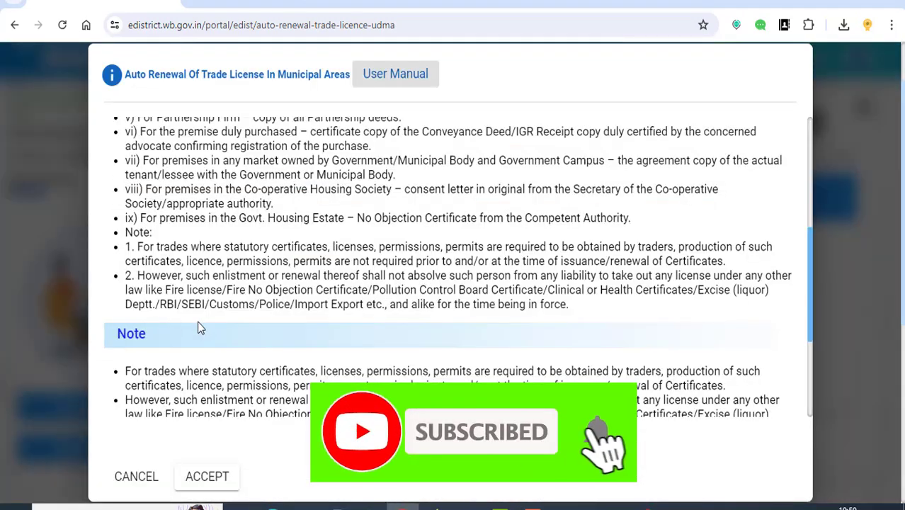
pyautogui.scroll(-5, 234, 374)
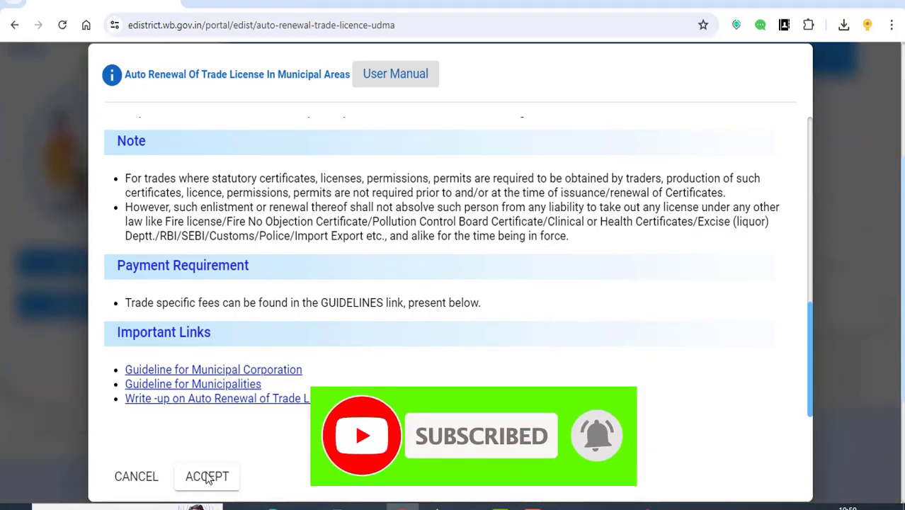
pyautogui.moveTo(113, 277); pyautogui.dragTo(493, 325)
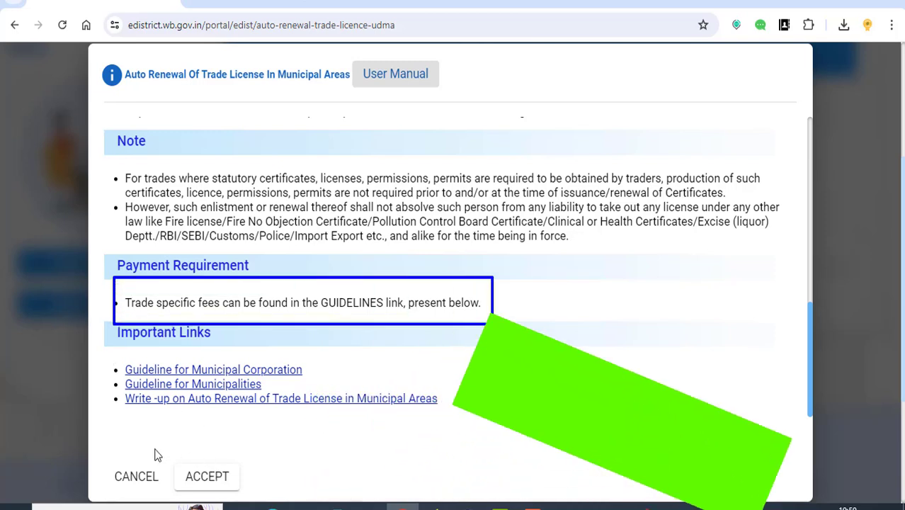
pyautogui.moveTo(162, 450); pyautogui.dragTo(258, 497)
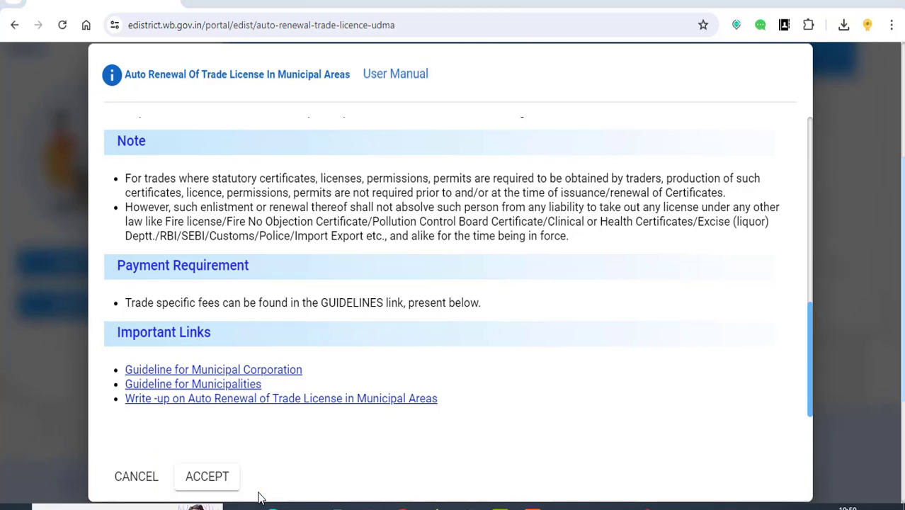
# Accept the renewal terms, enter the trade licence number and firm name, and search for the licence.
pyautogui.click(208, 476)
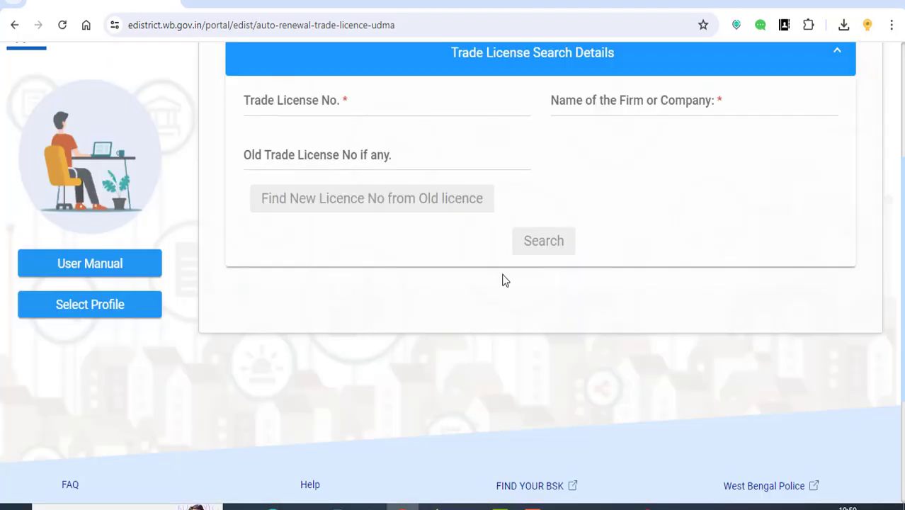
pyautogui.scroll(1, 425, 241)
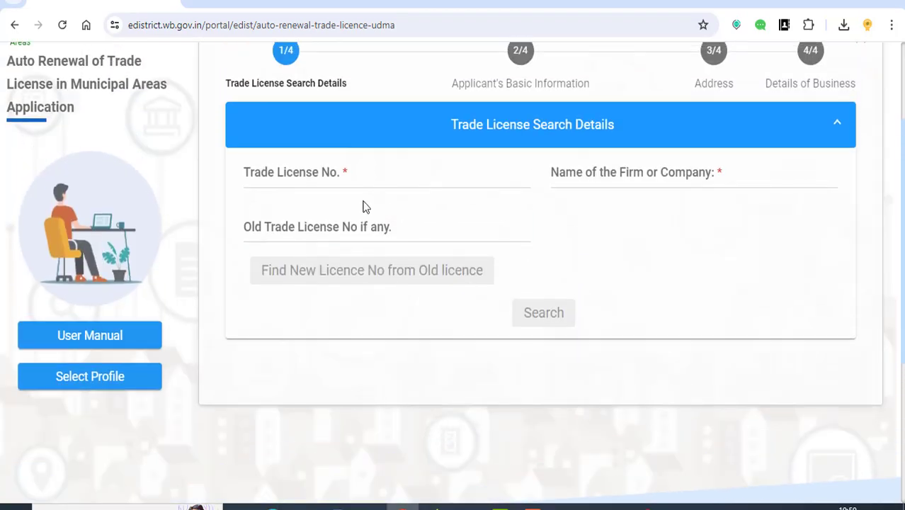
pyautogui.click(310, 185)
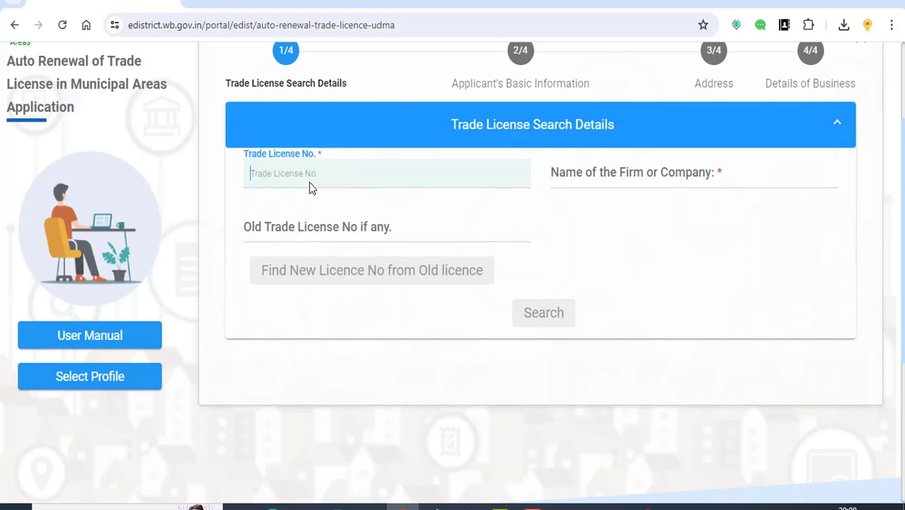
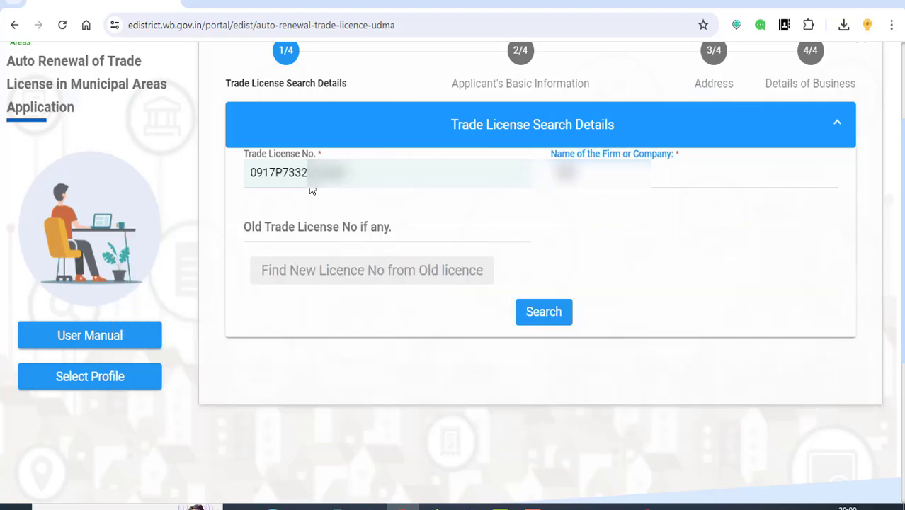
pyautogui.write('???????')
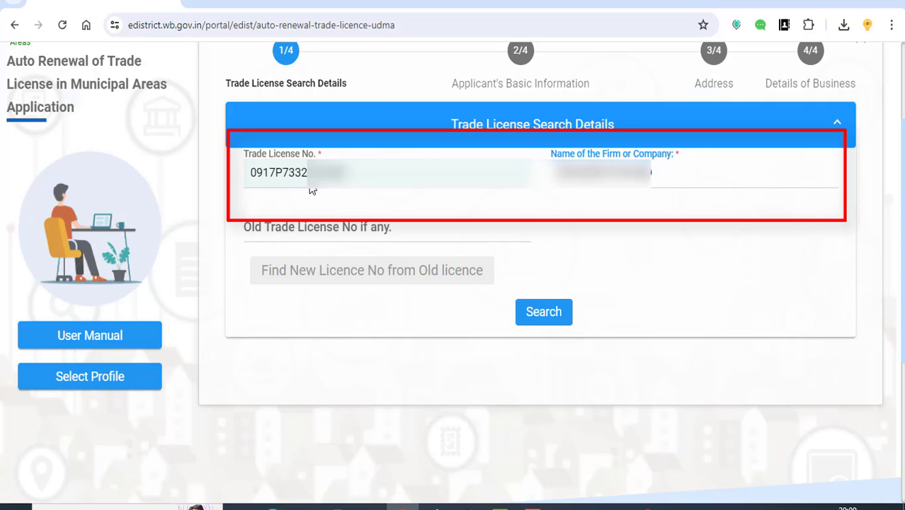
pyautogui.write('AR')
pyautogui.press('Tab')
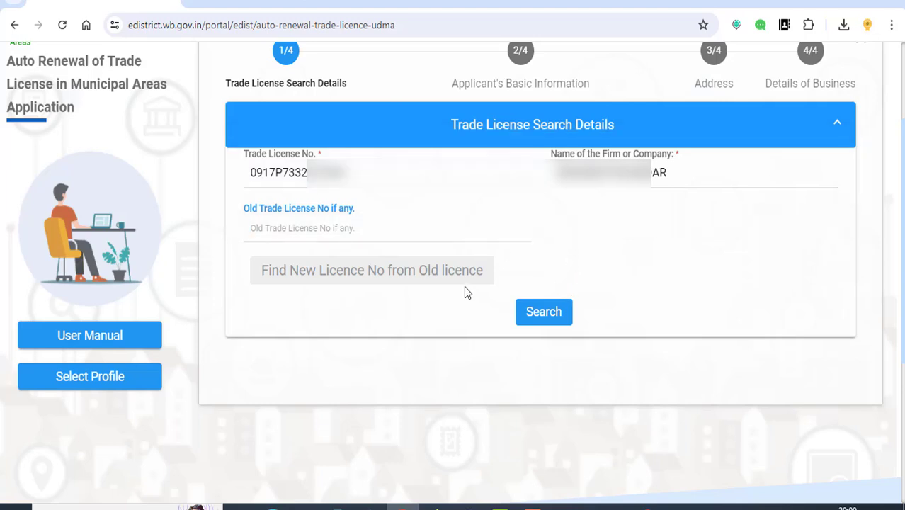
pyautogui.click(542, 317)
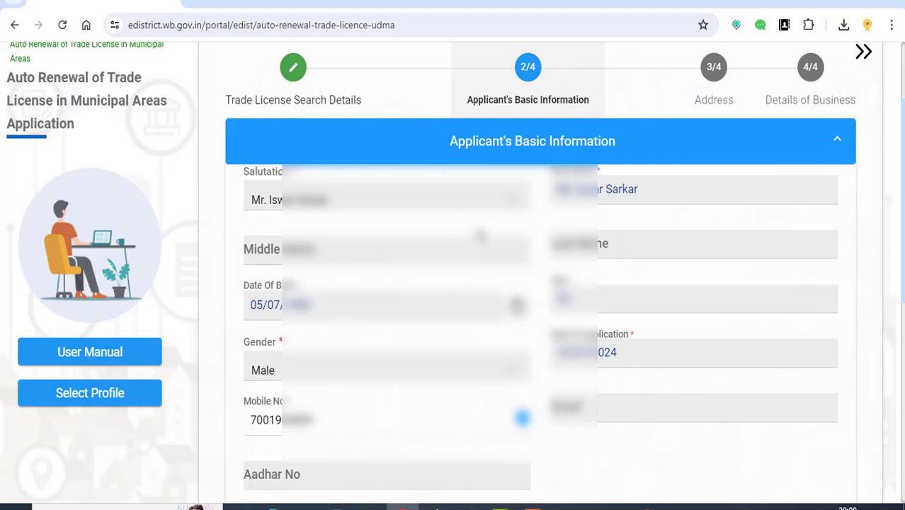
# Save the pre-filled Applicant's Basic Information with Save & Next.
pyautogui.scroll(-2, 480, 235)
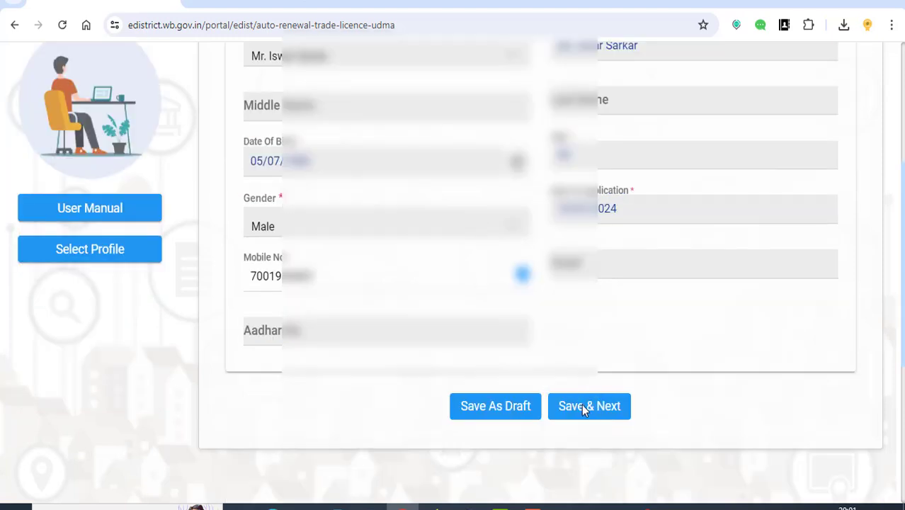
pyautogui.moveTo(538, 381); pyautogui.dragTo(642, 429)
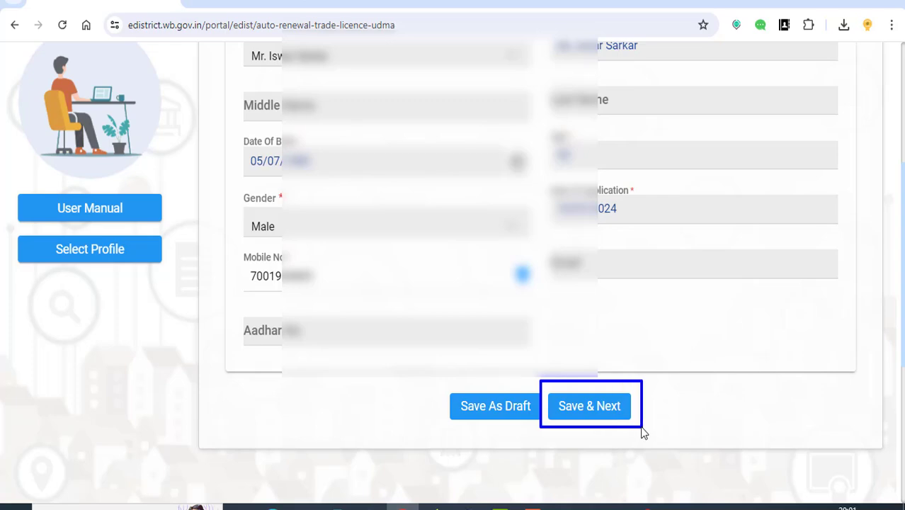
pyautogui.click(572, 404)
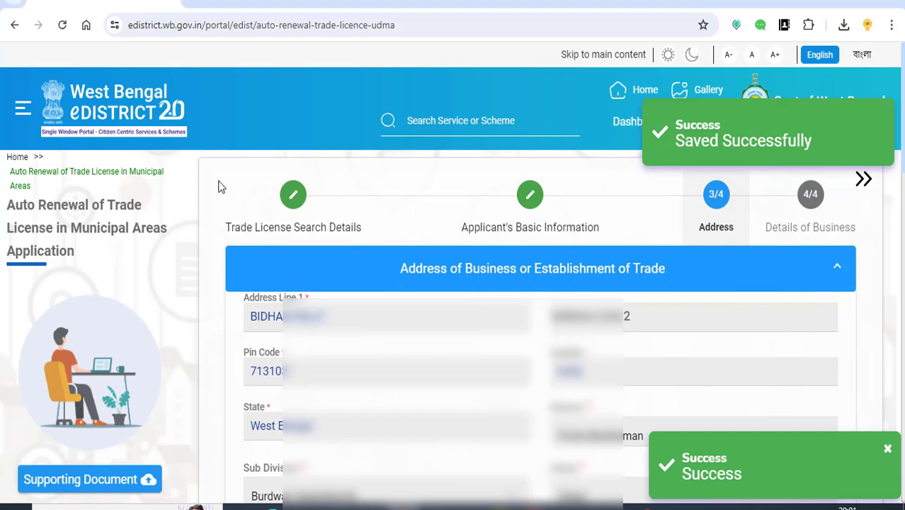
# Review the pre-filled business and communication address fields, then save the Address step.
pyautogui.moveTo(215, 204); pyautogui.dragTo(368, 240)
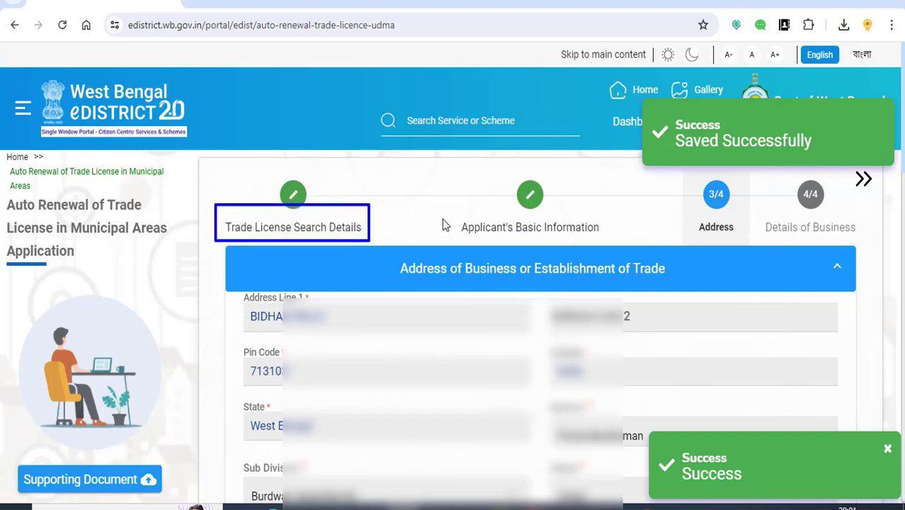
pyautogui.moveTo(447, 205); pyautogui.dragTo(611, 240)
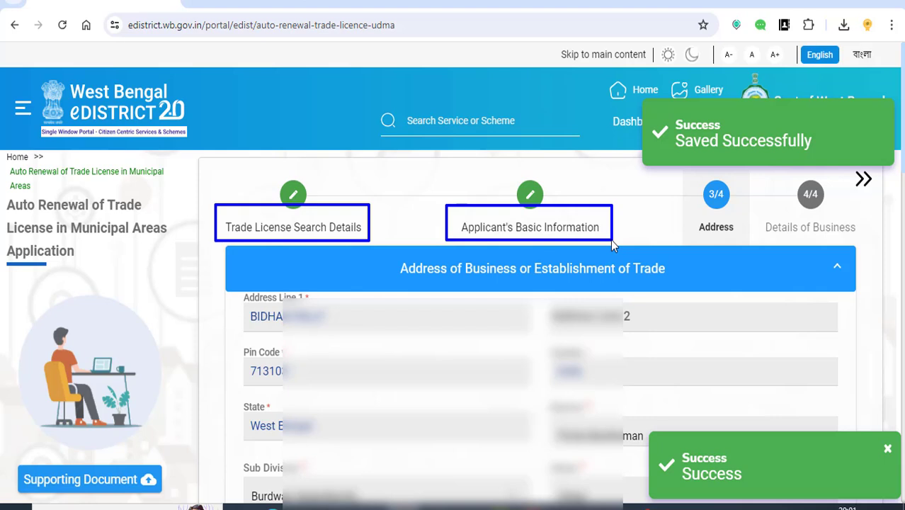
pyautogui.moveTo(685, 166); pyautogui.dragTo(733, 239)
pyautogui.moveTo(756, 168)
pyautogui.mouseDown()
pyautogui.moveTo(776, 194)
pyautogui.moveTo(861, 240)
pyautogui.mouseUp()
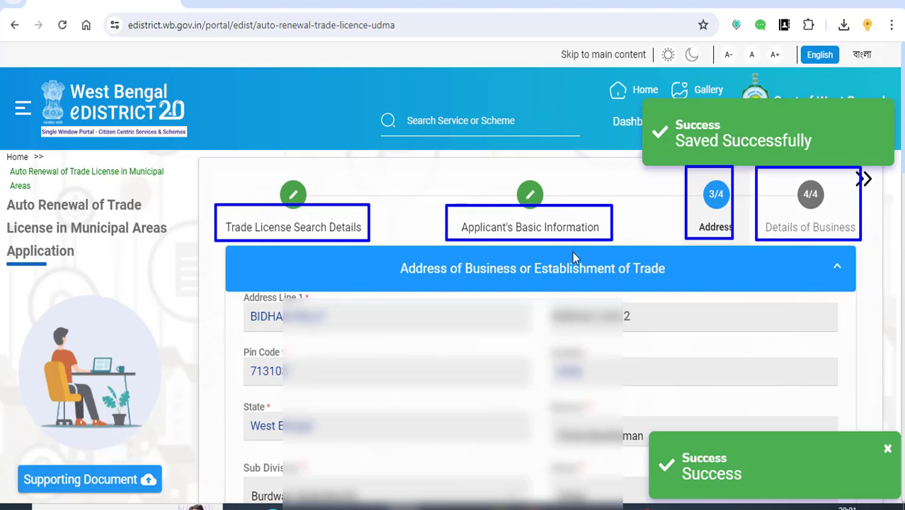
pyautogui.scroll(-4, 507, 271)
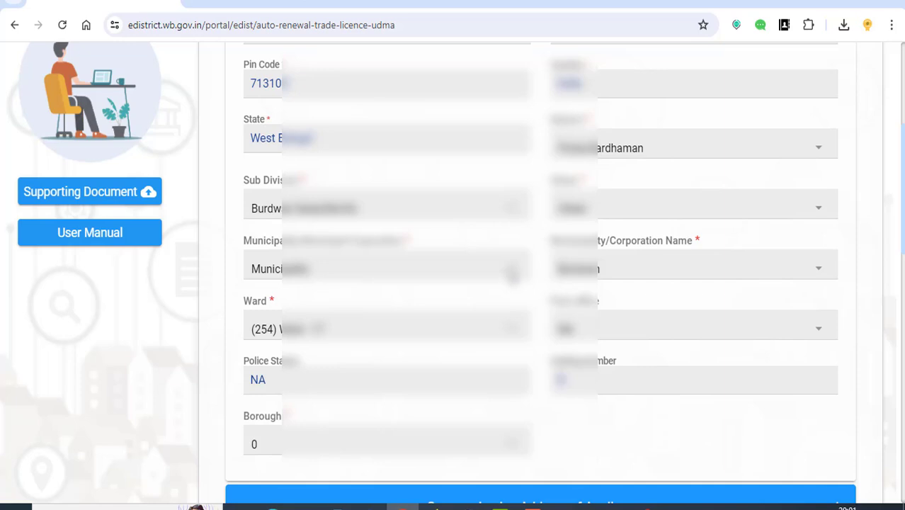
pyautogui.scroll(-1, 511, 273)
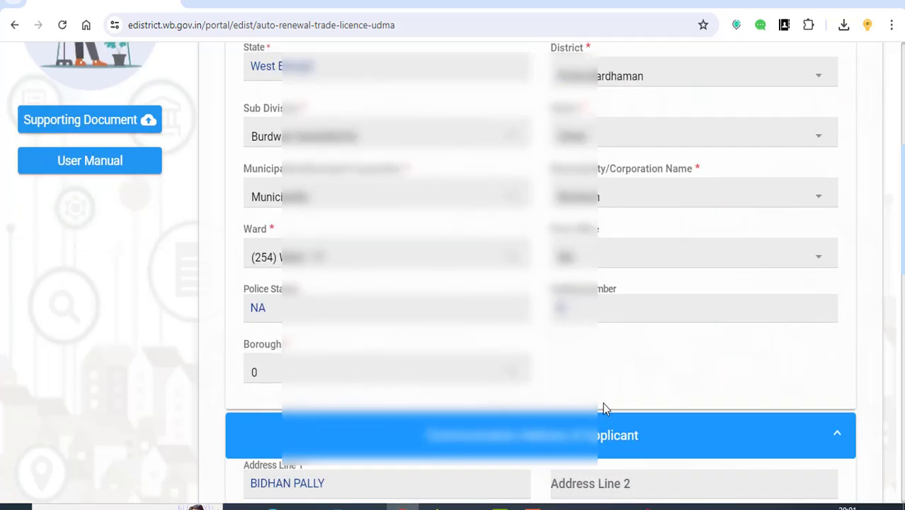
pyautogui.scroll(-5, 885, 293)
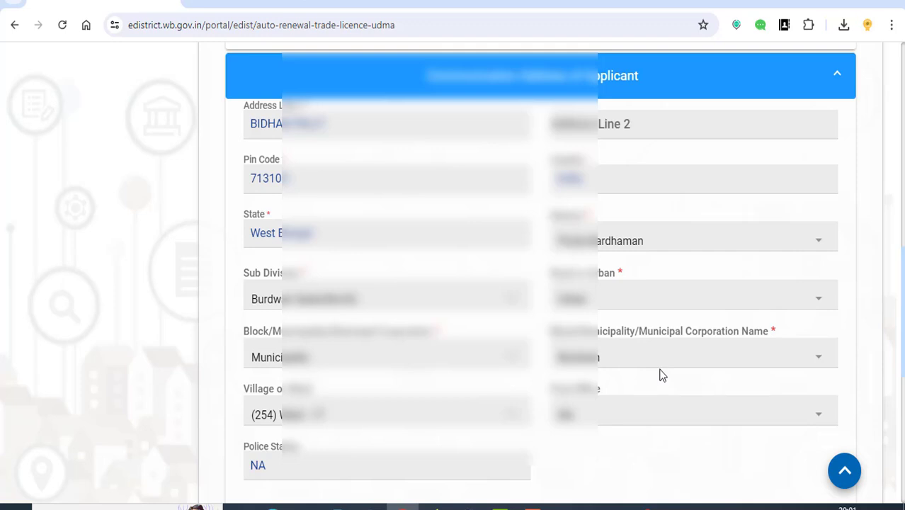
pyautogui.scroll(-2, 659, 373)
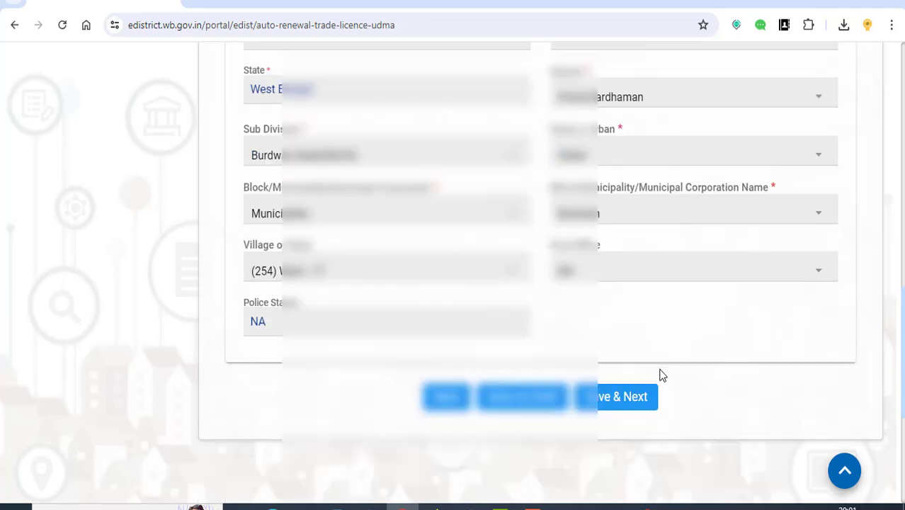
pyautogui.click(617, 406)
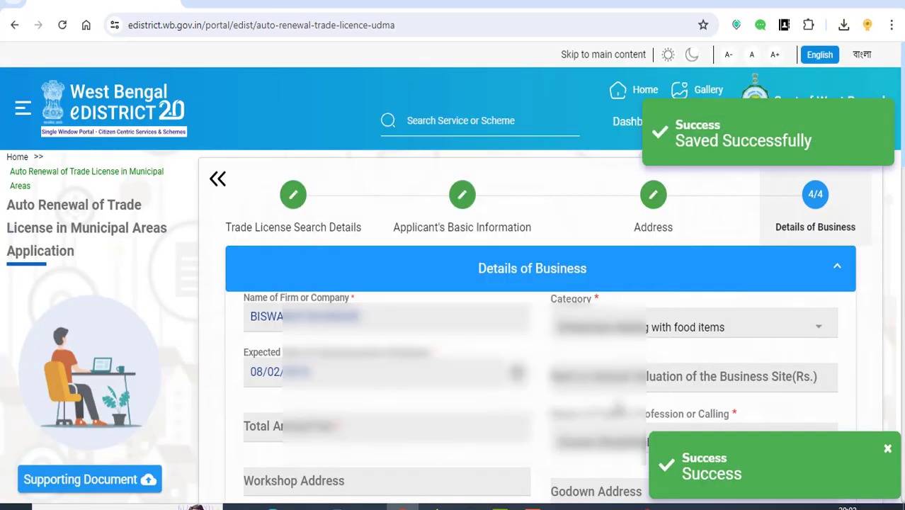
# Set License Renewed for (Years) to 1, giving fee 1500 and validity till 10/07/2025.
pyautogui.scroll(-2, 617, 409)
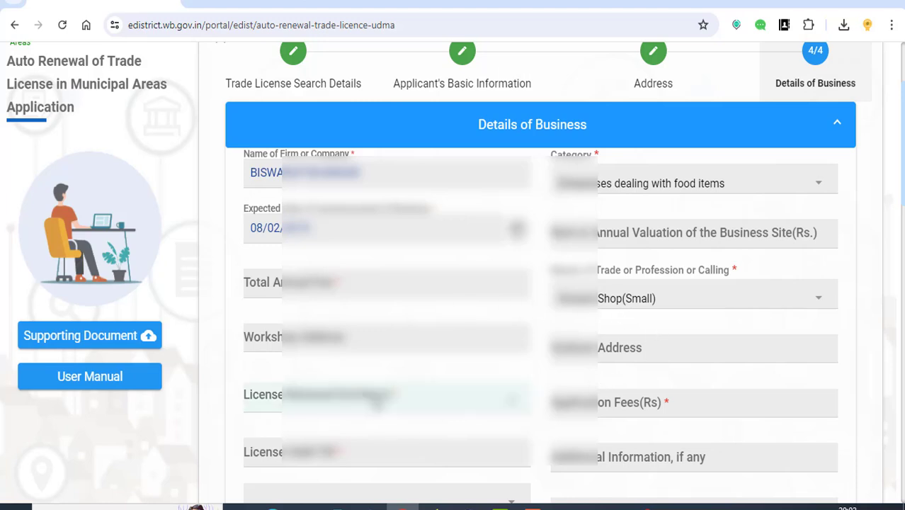
pyautogui.click(399, 414)
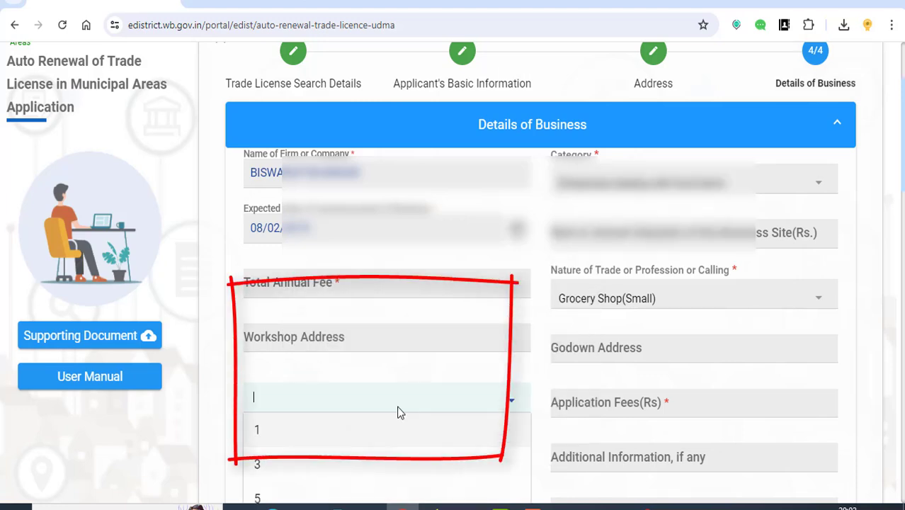
pyautogui.click(264, 432)
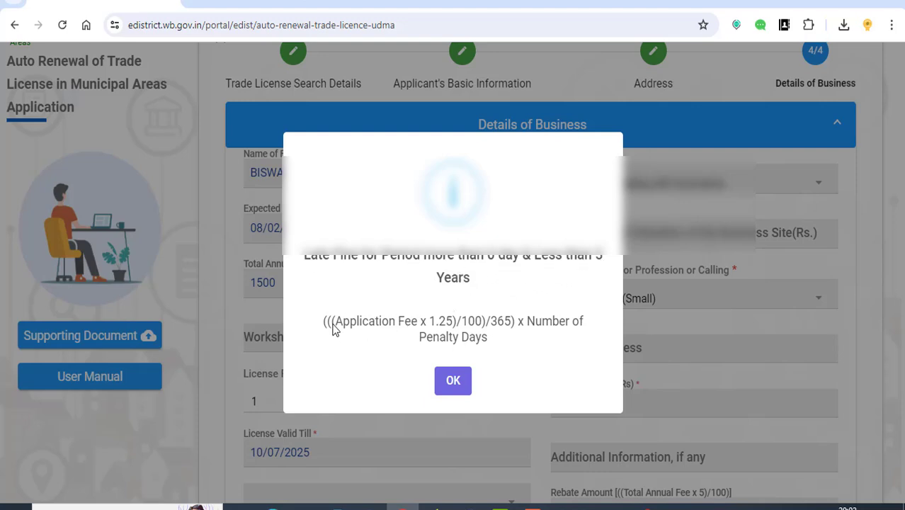
# Read the Late Fine formula and close the notice, leaving Application Fees at 60.
pyautogui.moveTo(330, 323); pyautogui.dragTo(571, 340)
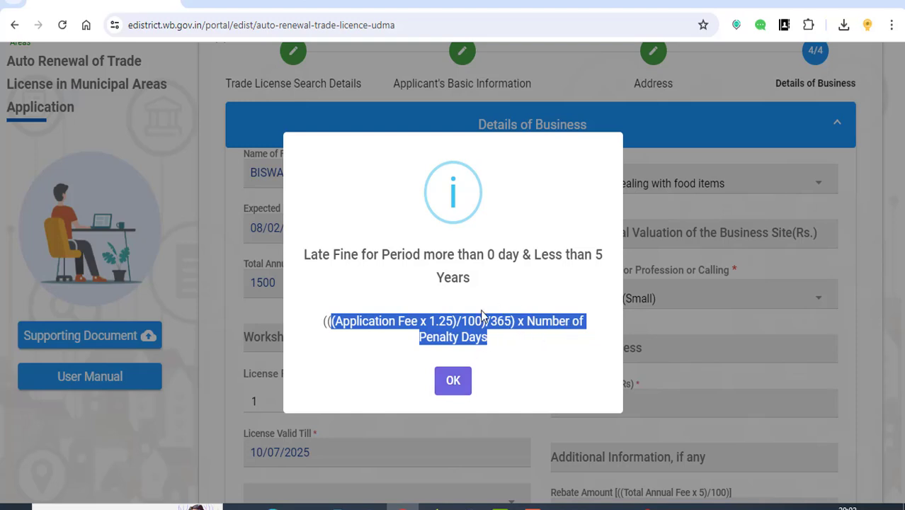
pyautogui.click(453, 381)
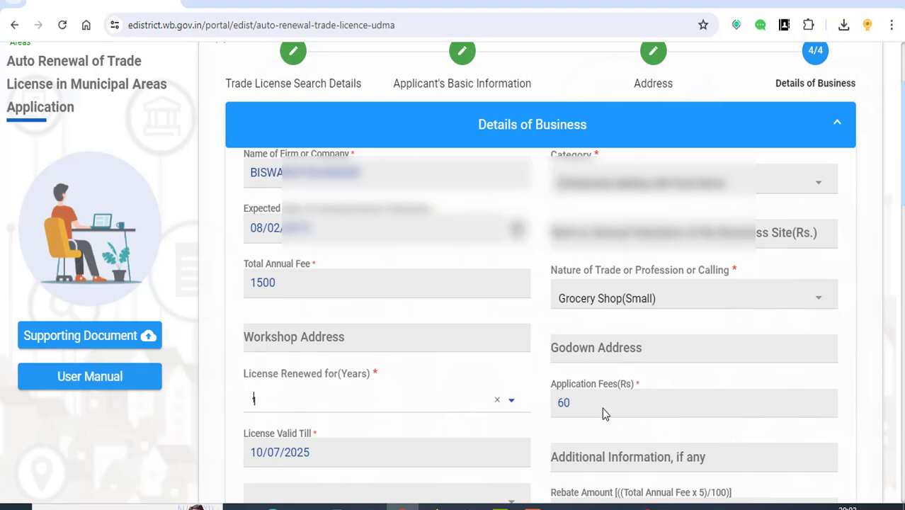
# Scroll past the owner table and arrear section and tick I Accept on the renewal declaration.
pyautogui.moveTo(544, 375); pyautogui.dragTo(658, 425)
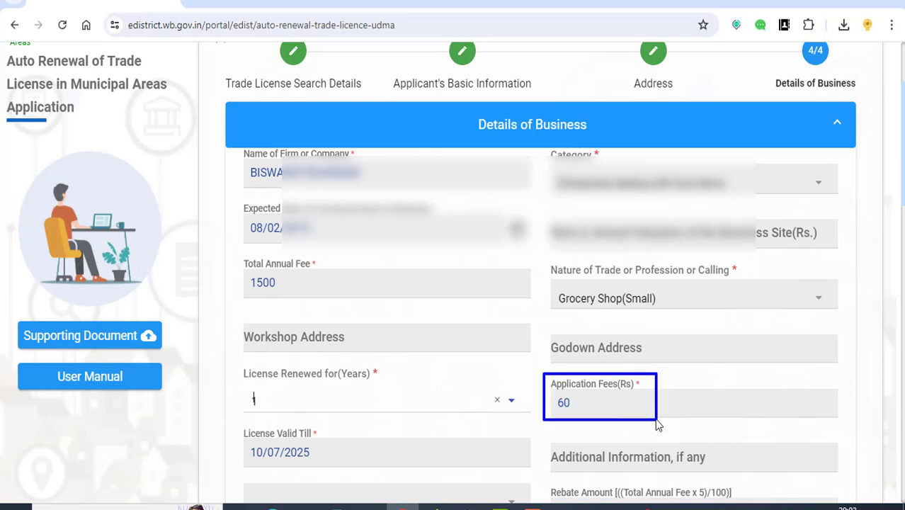
pyautogui.press('Escape')
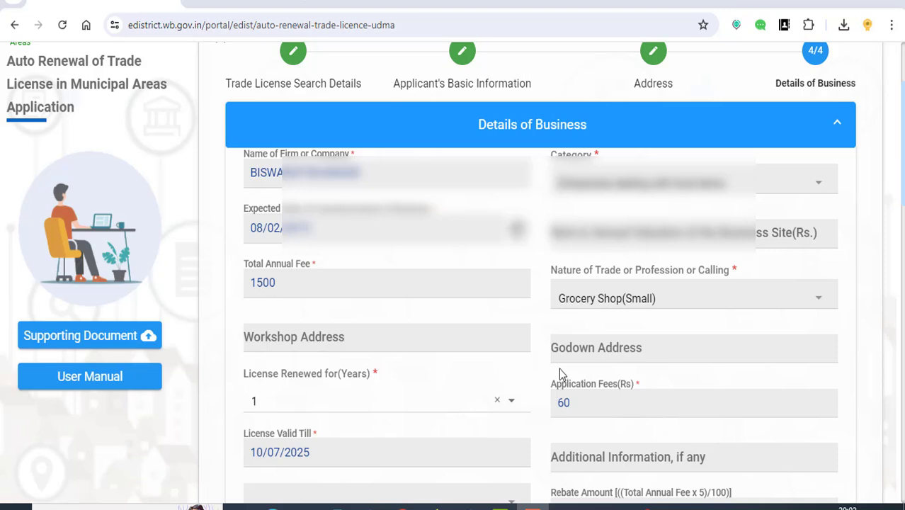
pyautogui.scroll(-6, 558, 375)
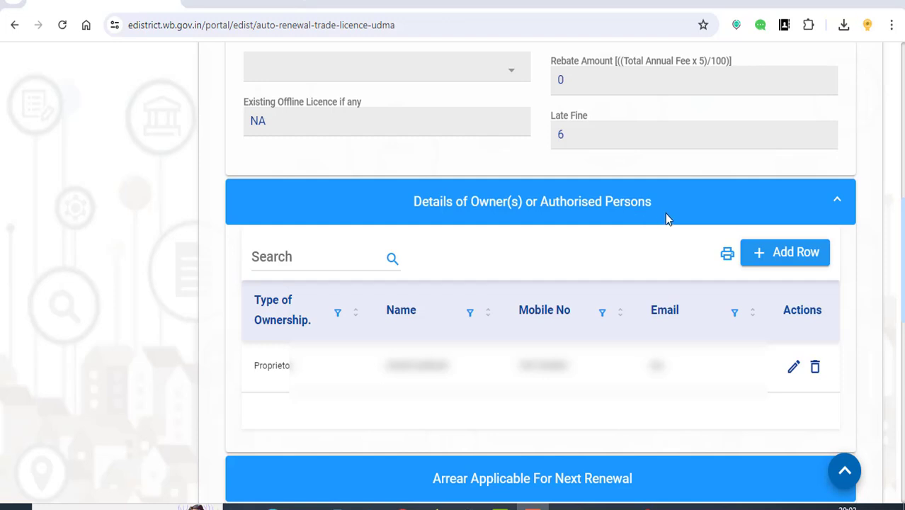
pyautogui.scroll(-3, 491, 259)
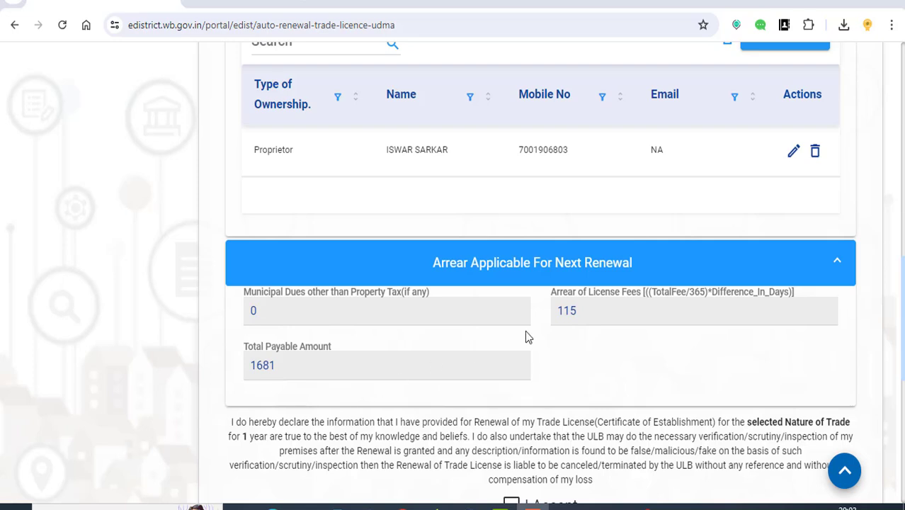
pyautogui.scroll(-2, 566, 340)
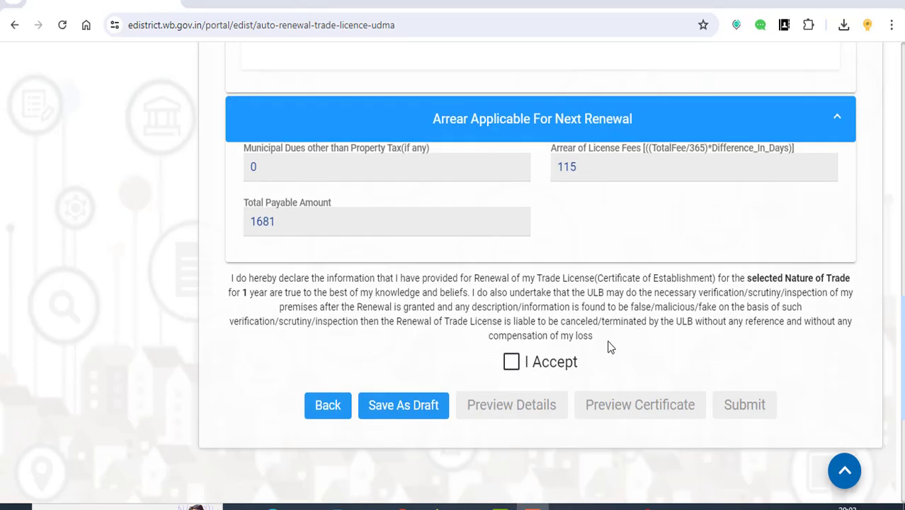
pyautogui.click(512, 362)
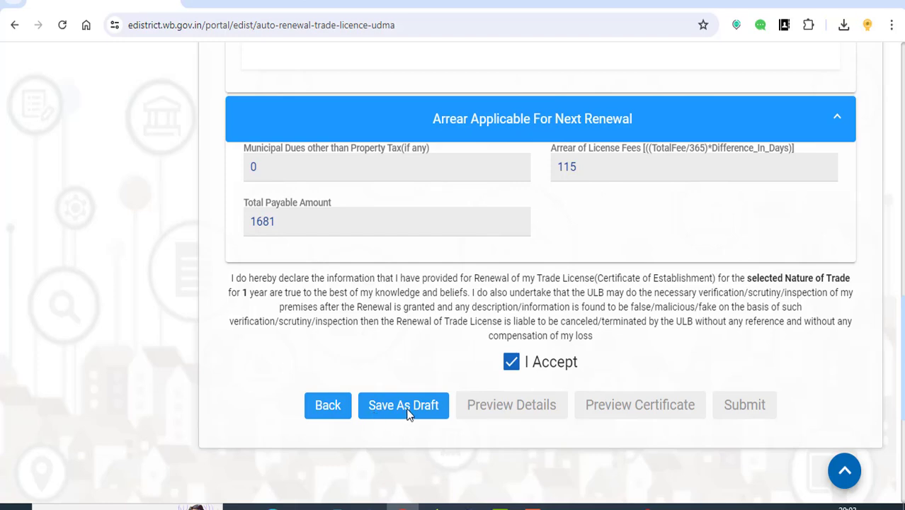
pyautogui.scroll(5, 588, 391)
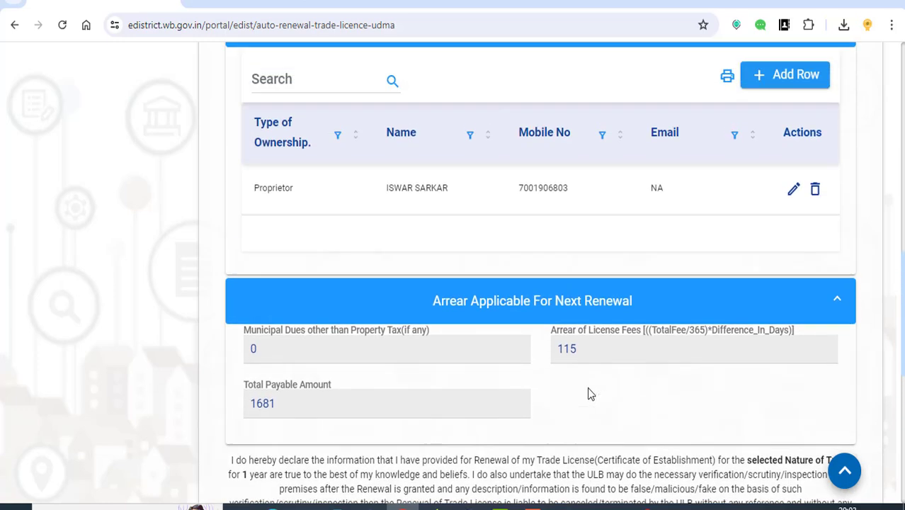
pyautogui.scroll(2, 588, 393)
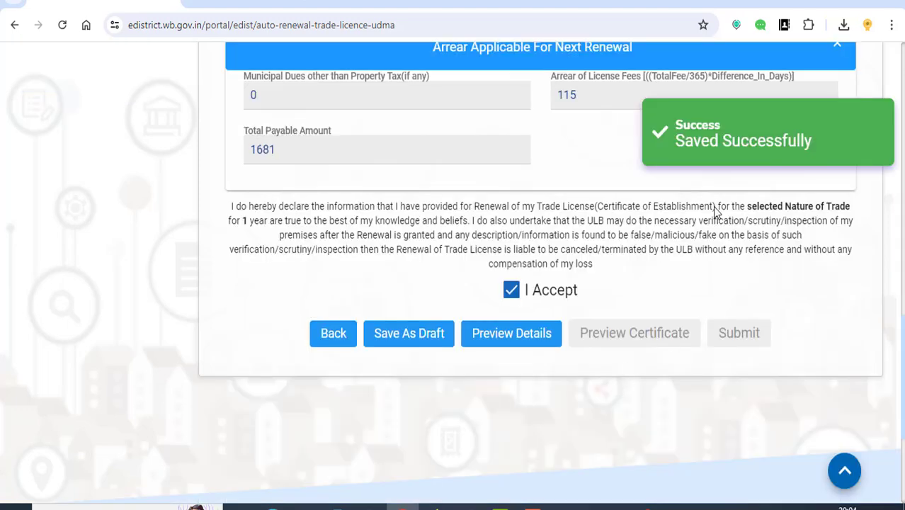
# Preview the application details, dismissing the audio device prompt, then close the preview.
pyautogui.click(516, 336)
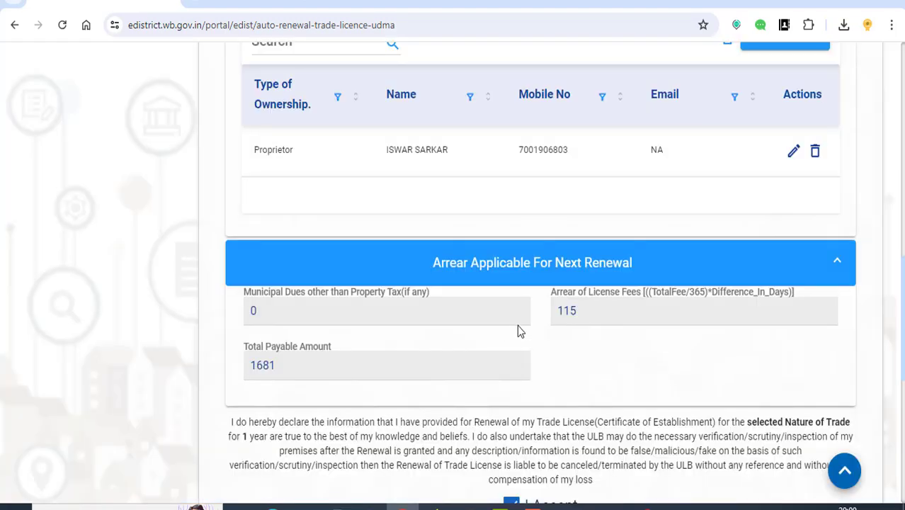
pyautogui.scroll(-3, 518, 325)
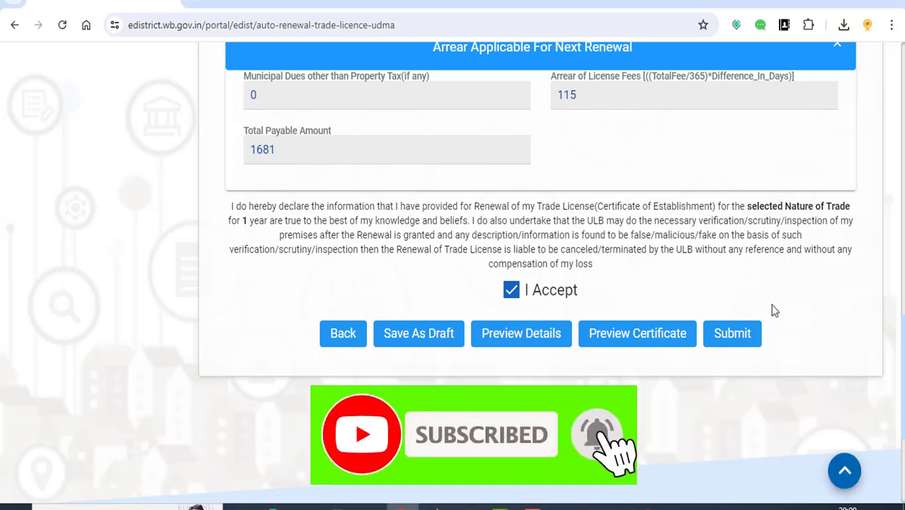
pyautogui.click(530, 343)
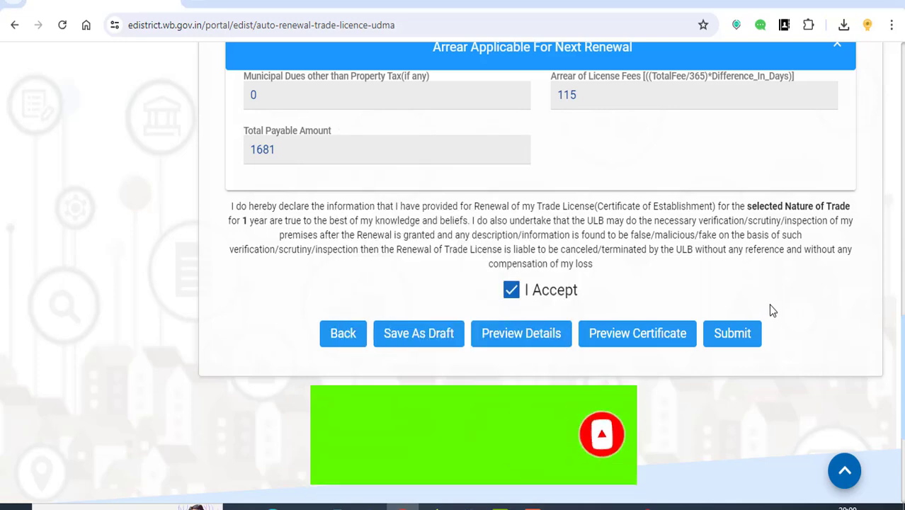
pyautogui.scroll(-2, 768, 304)
pyautogui.scroll(2, 548, 272)
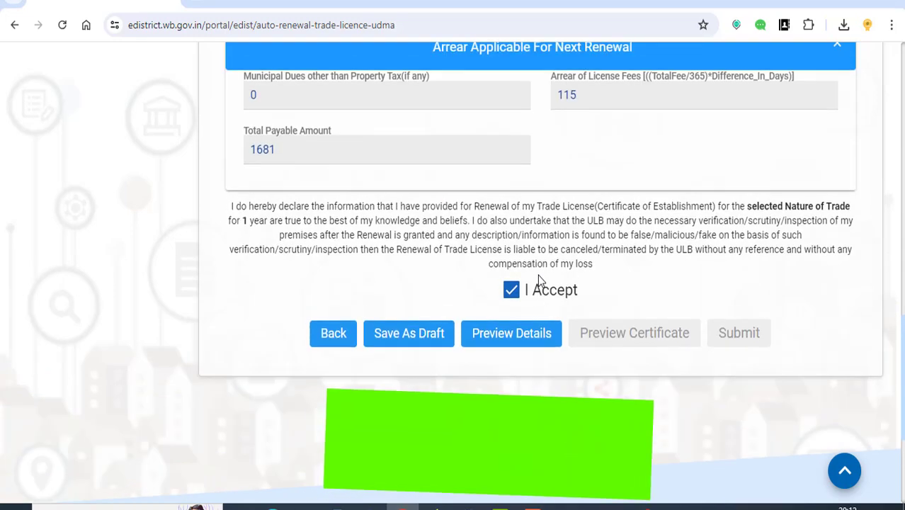
pyautogui.click(525, 343)
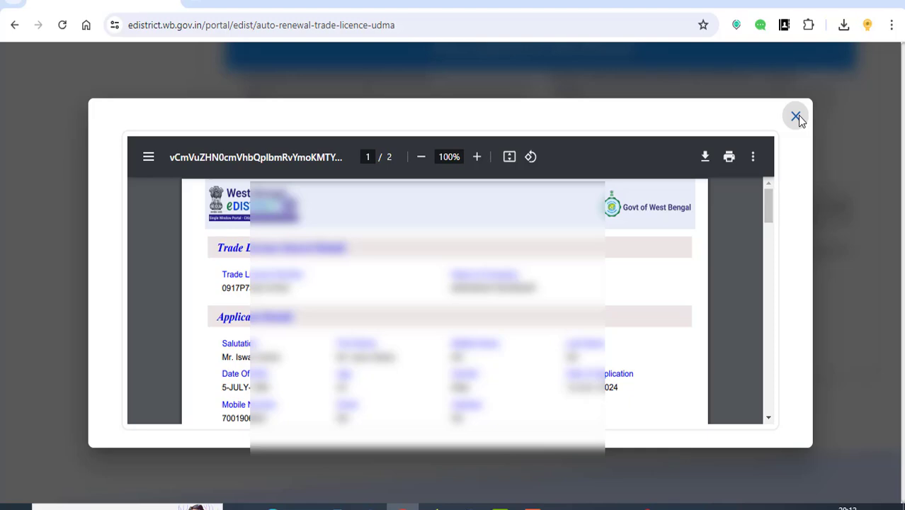
pyautogui.click(796, 117)
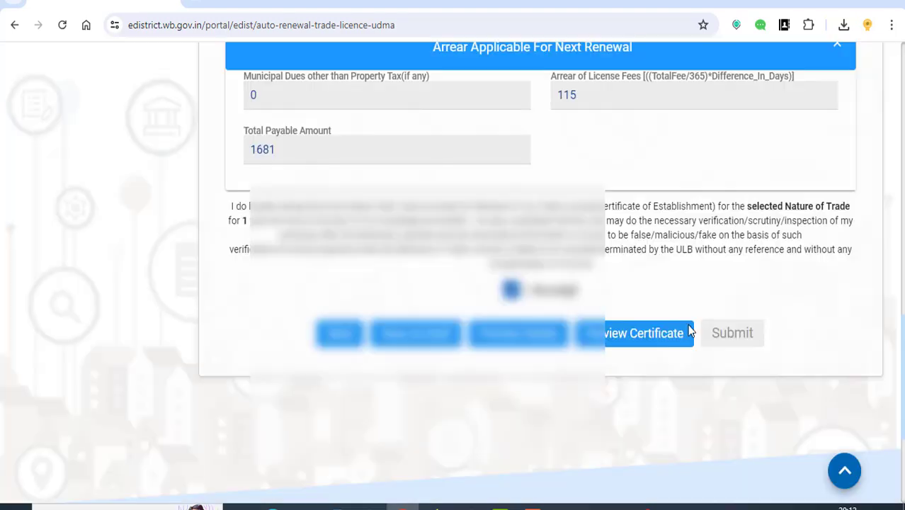
# Generate the certificate preview and confirm the 192 KB PDF appears in recent downloads.
pyautogui.click(637, 334)
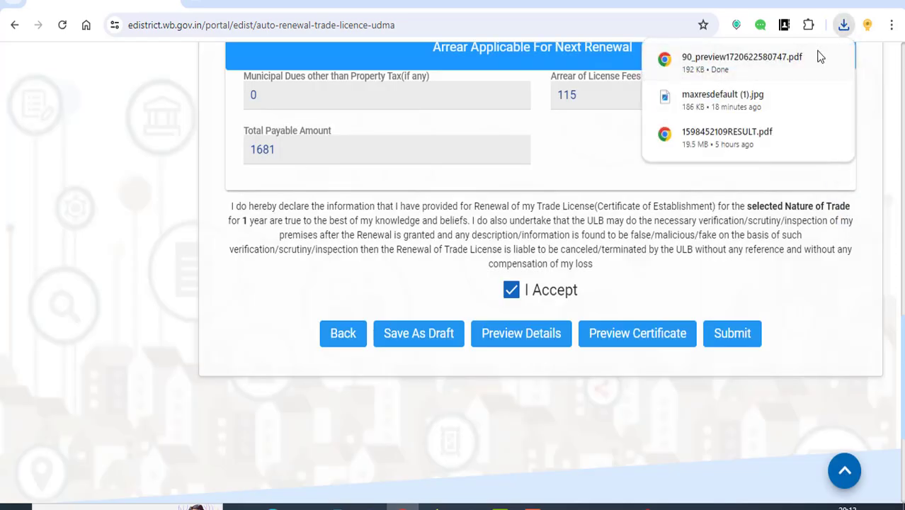
pyautogui.click(872, 101)
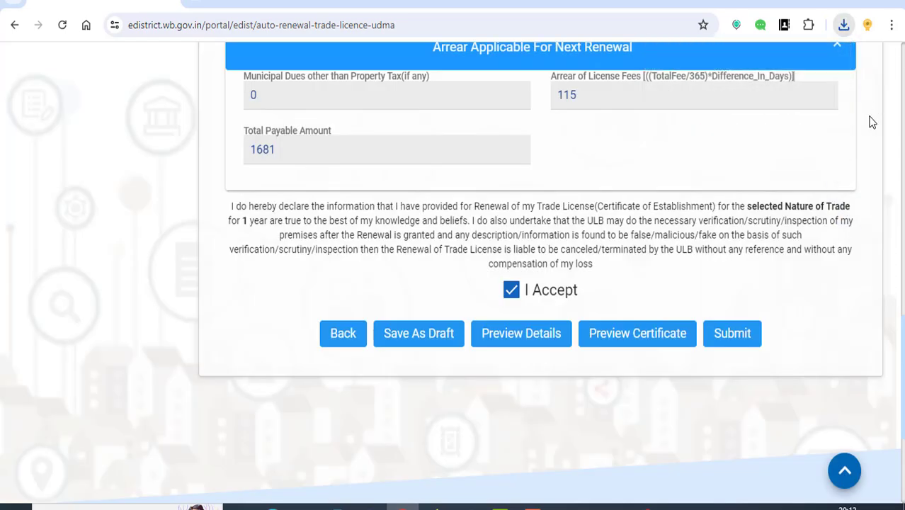
pyautogui.click(843, 25)
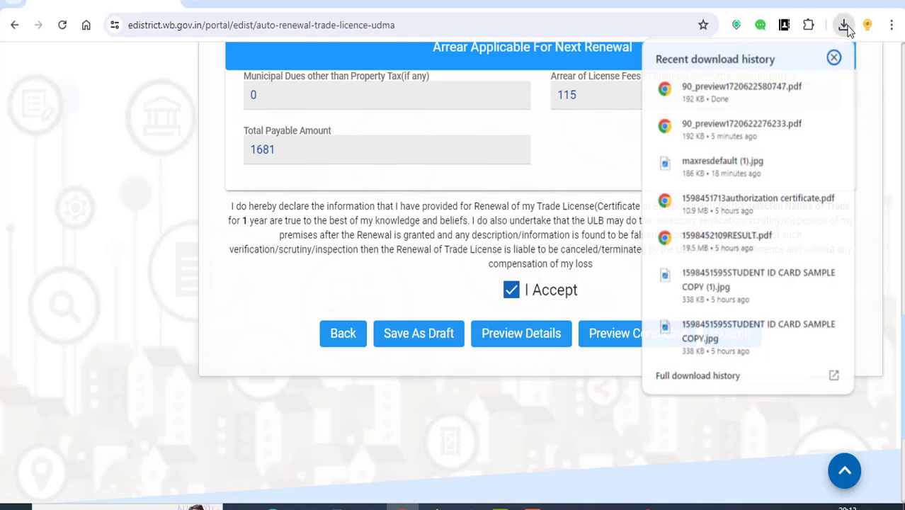
pyautogui.click(759, 90)
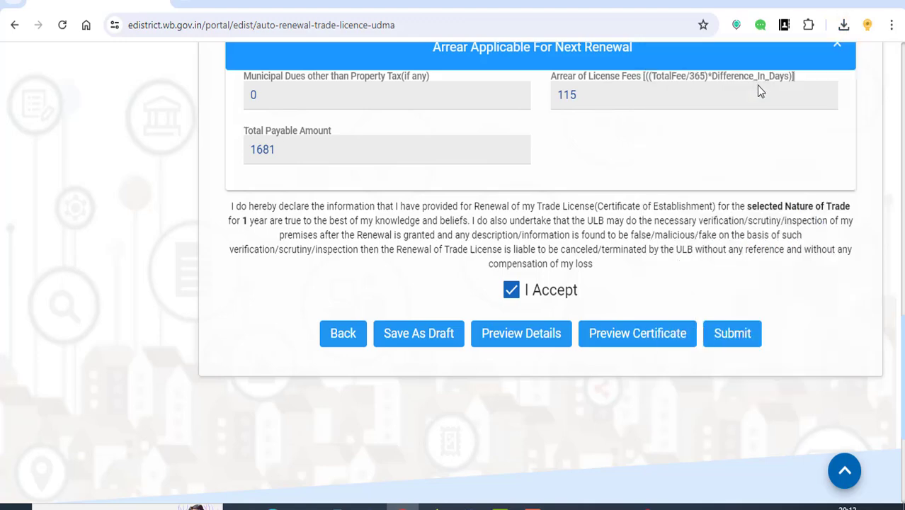
# Submit the renewal and choose Municipal Property Tax Receipt as the proof of ownership.
pyautogui.click(743, 341)
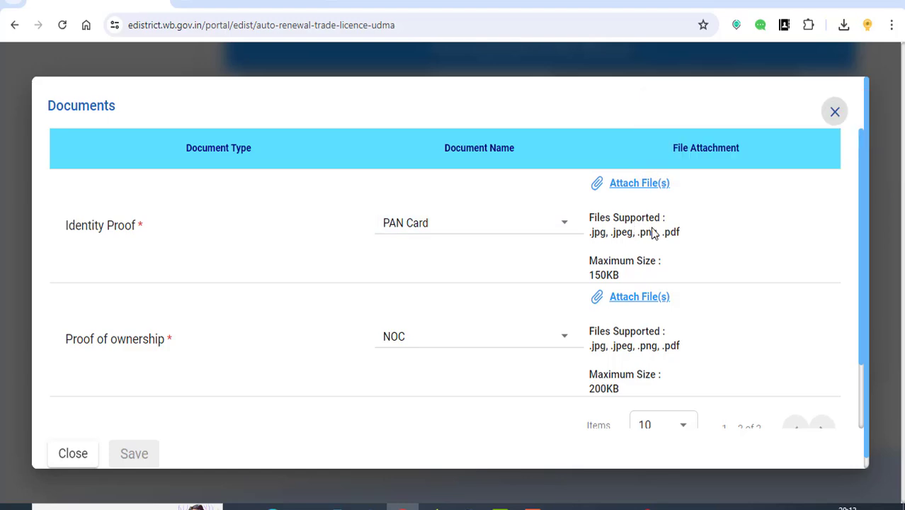
pyautogui.scroll(-2, 419, 272)
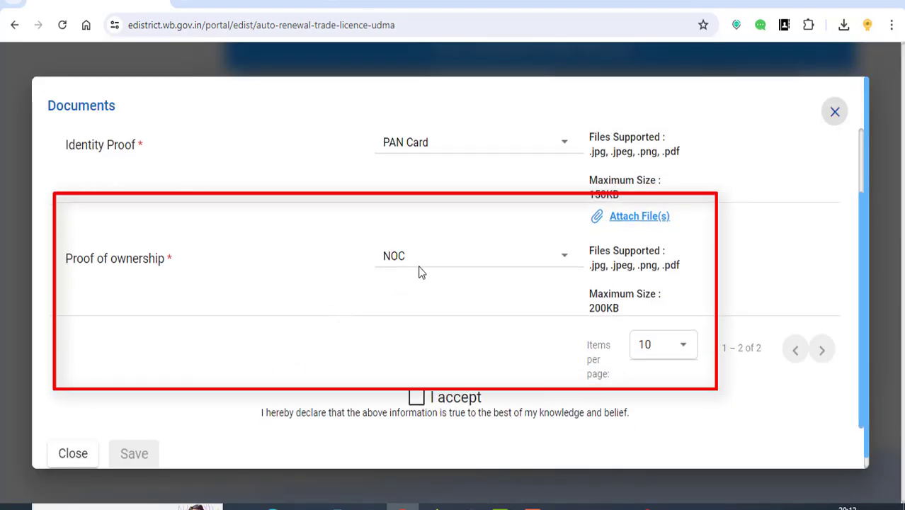
pyautogui.click(564, 257)
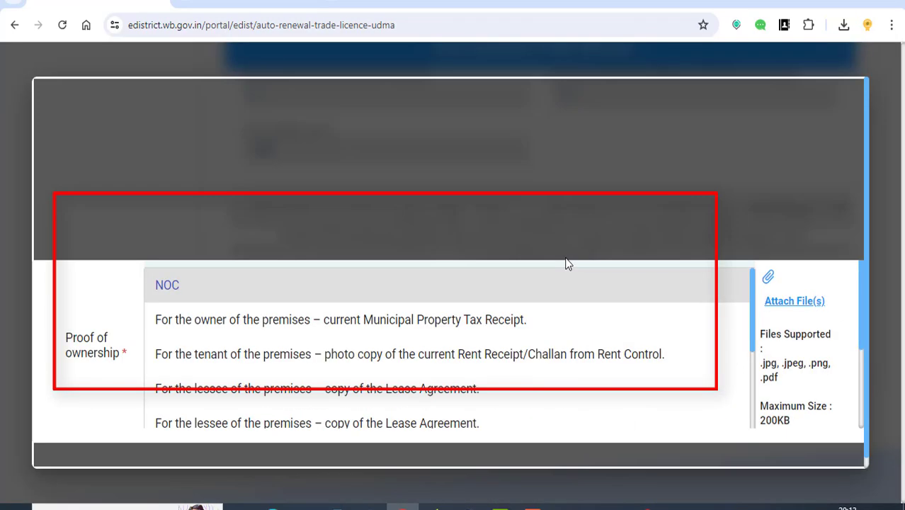
pyautogui.click(412, 322)
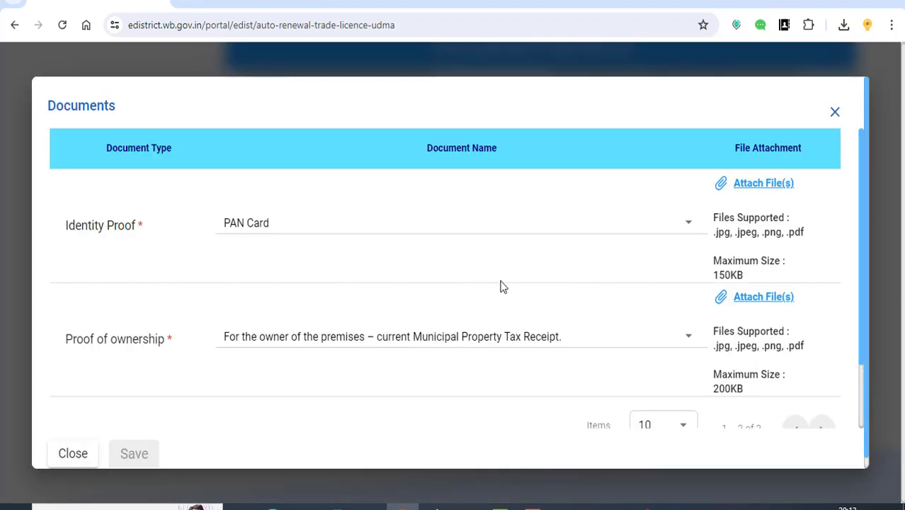
pyautogui.scroll(-3, 430, 262)
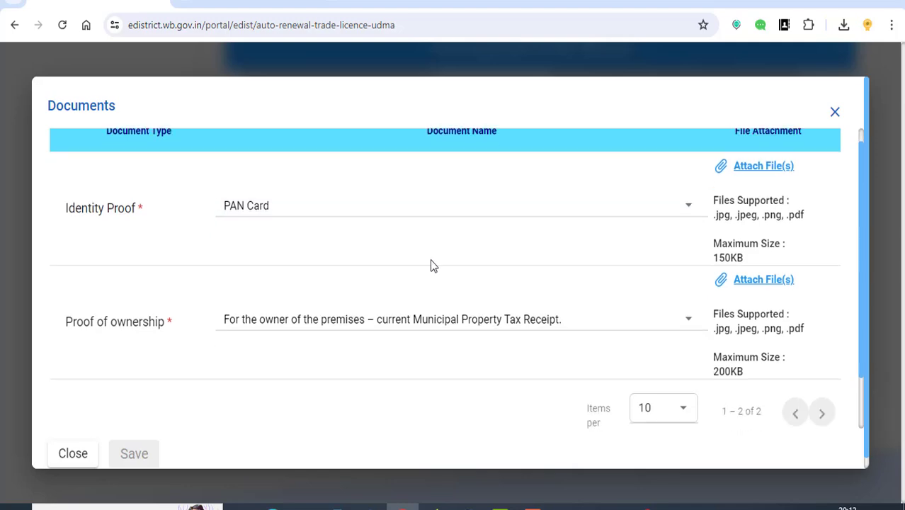
# Accept the declaration and set Aadhar Card as the identity proof type.
pyautogui.click(417, 397)
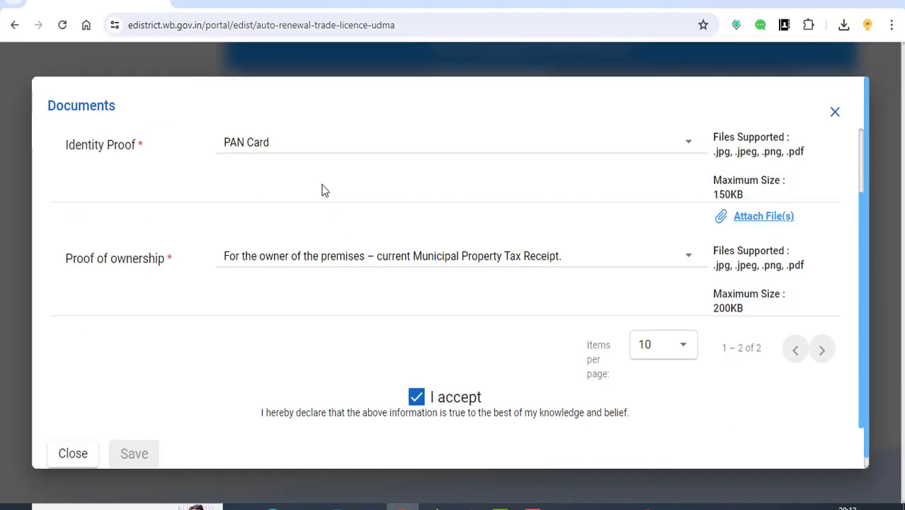
pyautogui.click(280, 146)
pyautogui.click(270, 176)
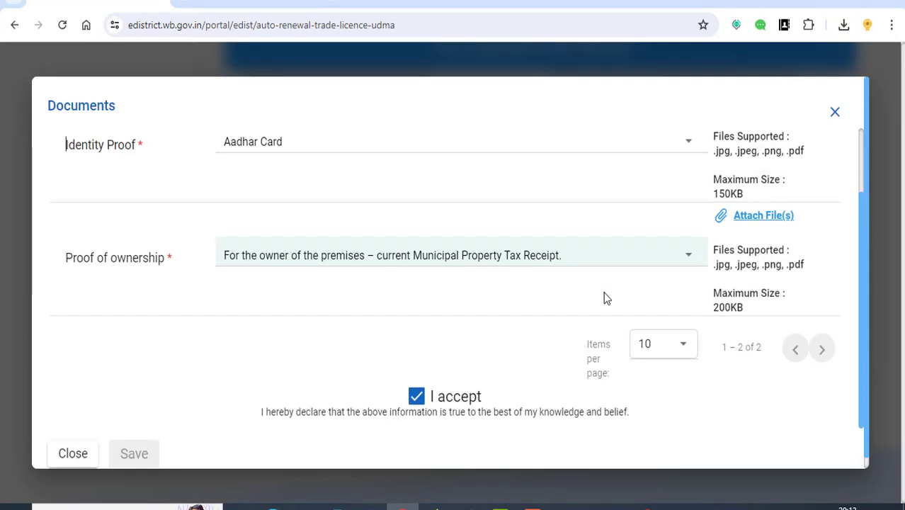
pyautogui.scroll(2, 772, 209)
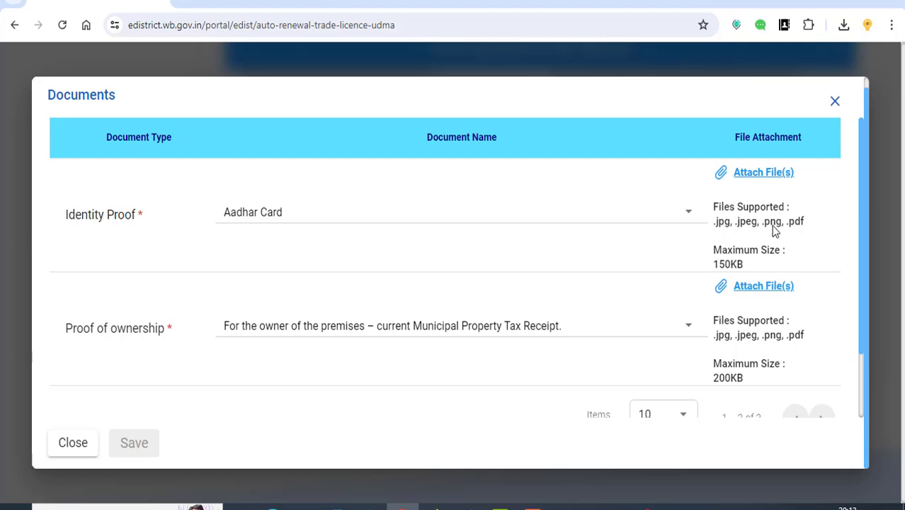
pyautogui.scroll(-2, 733, 318)
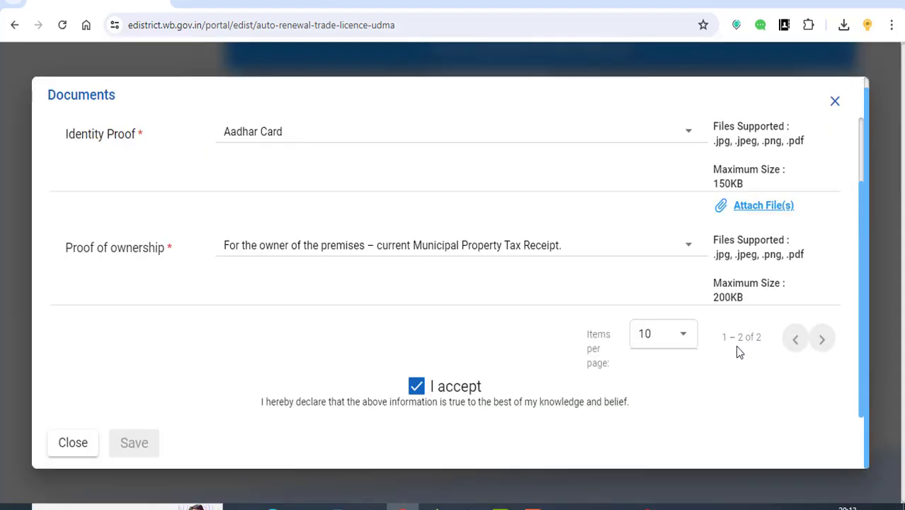
pyautogui.scroll(2, 758, 225)
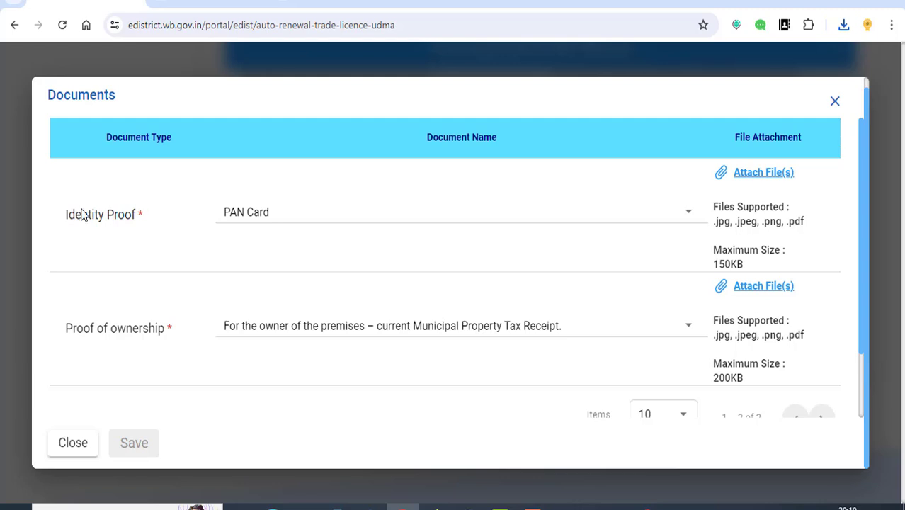
pyautogui.moveTo(82, 215); pyautogui.dragTo(126, 222)
pyautogui.click(306, 212)
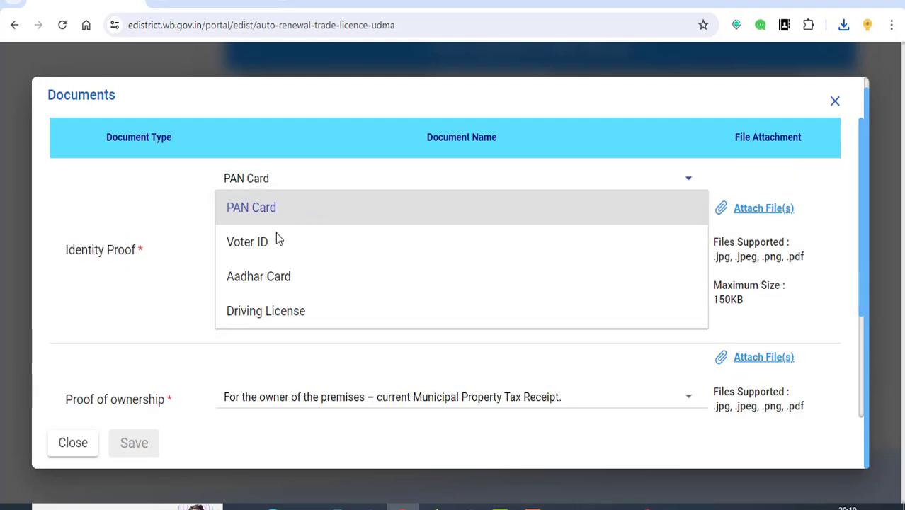
pyautogui.click(266, 279)
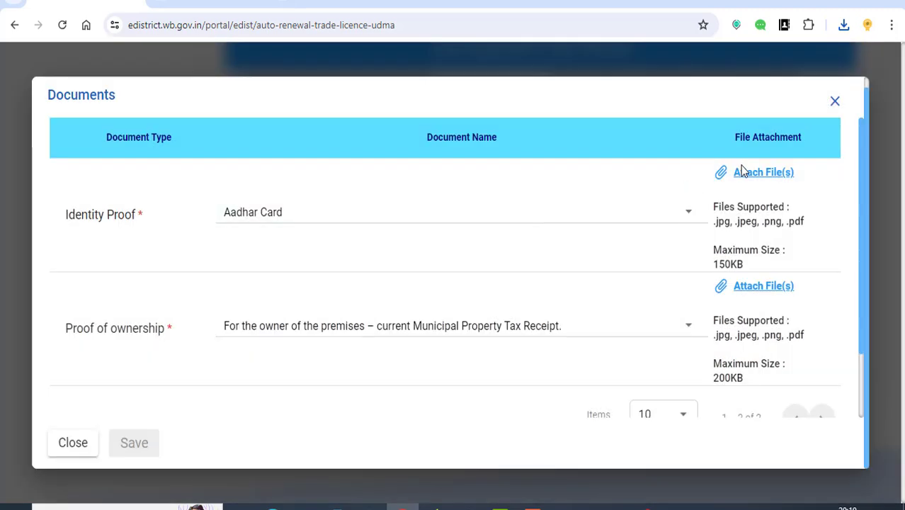
# Try attaching AADHAR CARD, then search 'pdf reducer' and open iLovePDF's Compress PDF page.
pyautogui.click(755, 173)
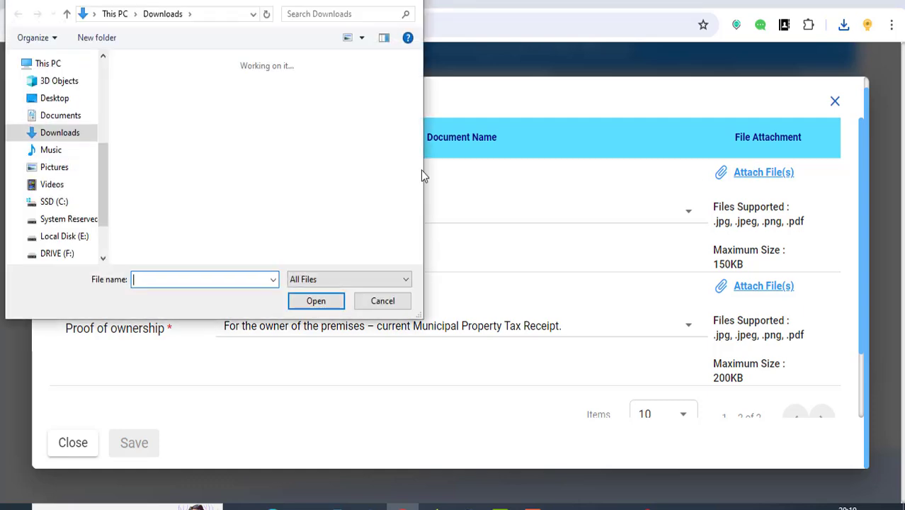
pyautogui.doubleClick(175, 138)
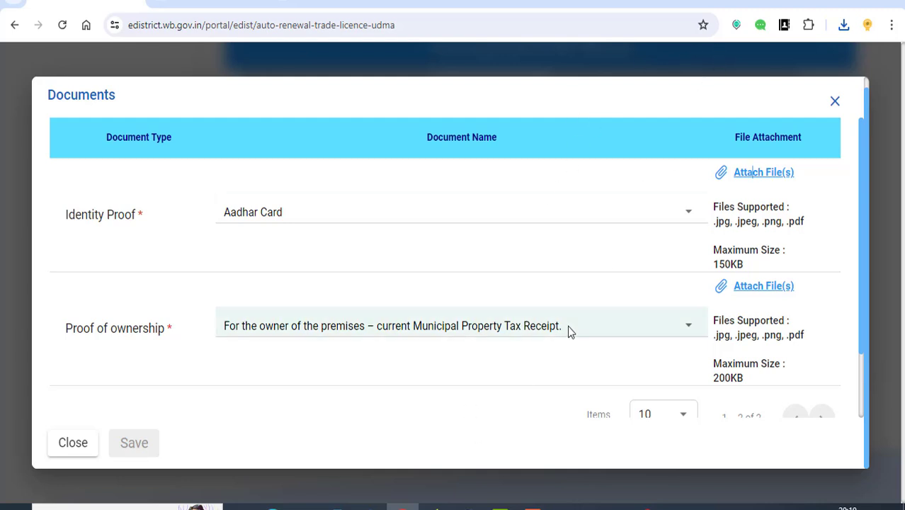
pyautogui.click(771, 2)
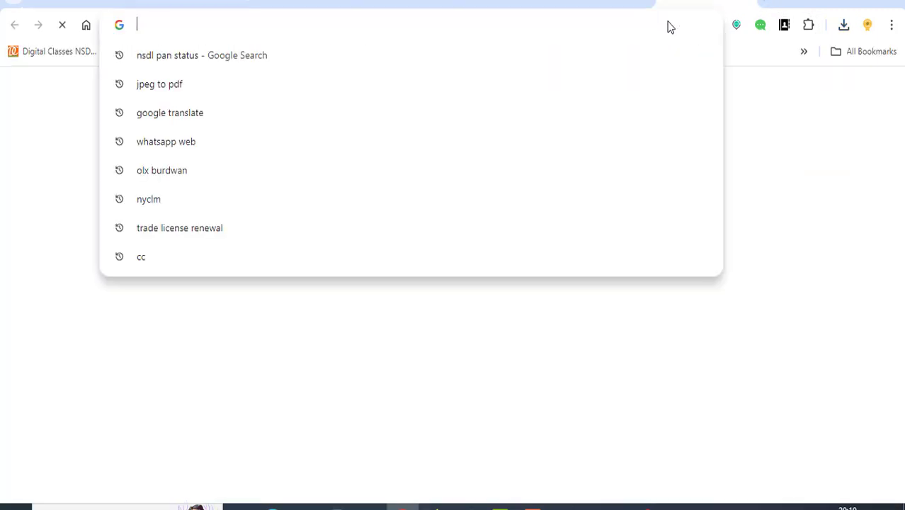
pyautogui.write('PDF ')
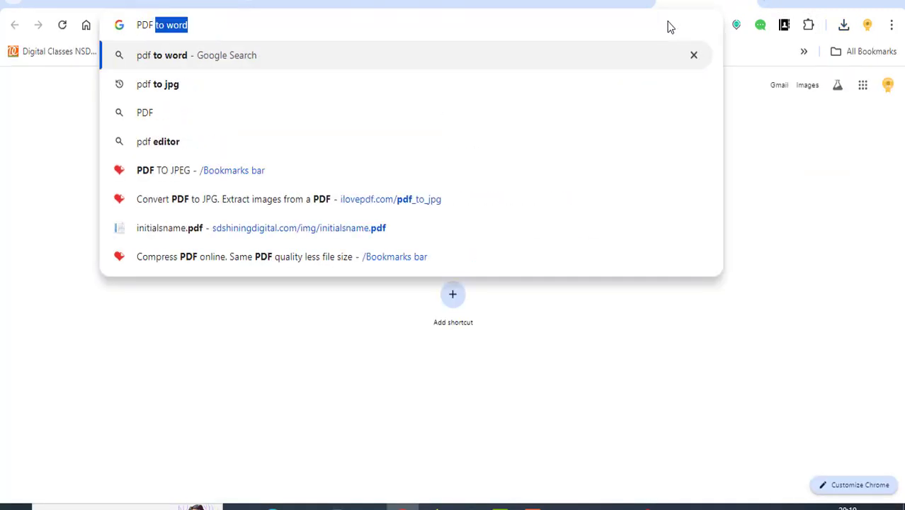
pyautogui.write('R')
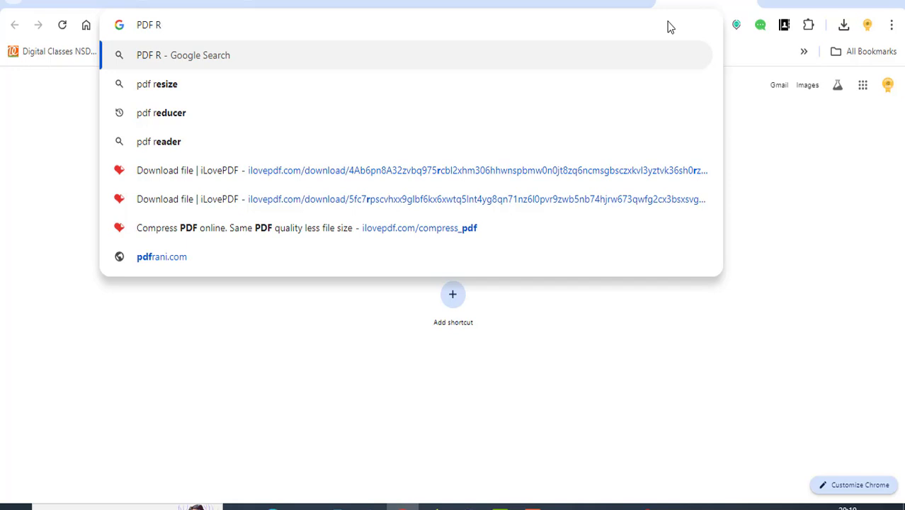
pyautogui.click(173, 120)
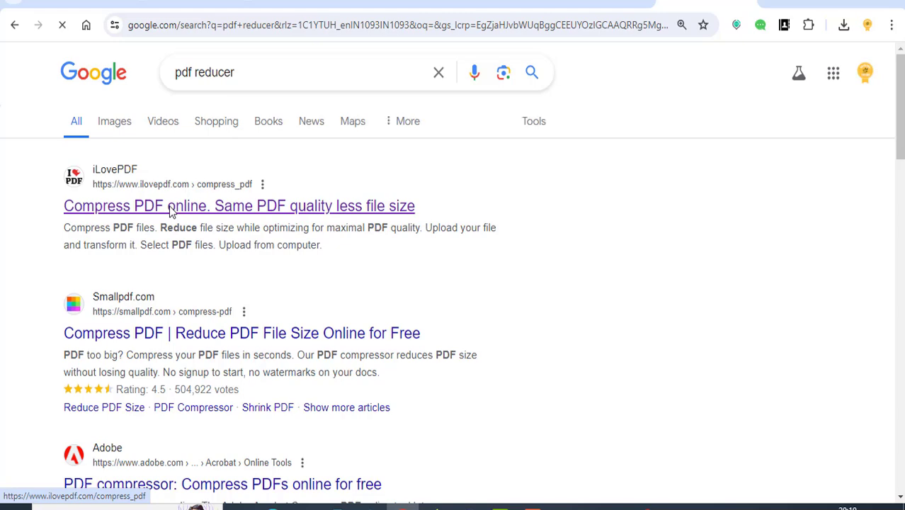
pyautogui.click(170, 211)
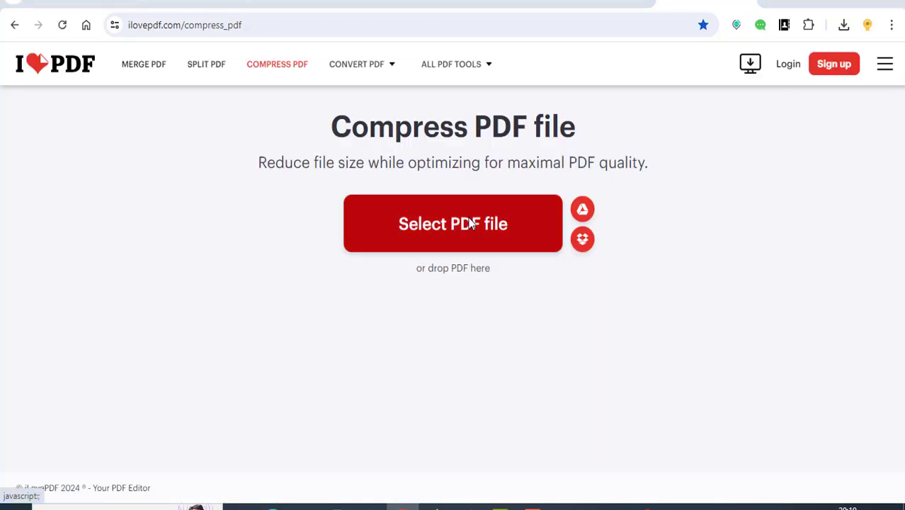
# Compress AADHAR CARD in iLovePDF, download AADHAR CARD_compressed.pdf (169 KB), and reopen the portal's file picker.
pyautogui.click(471, 224)
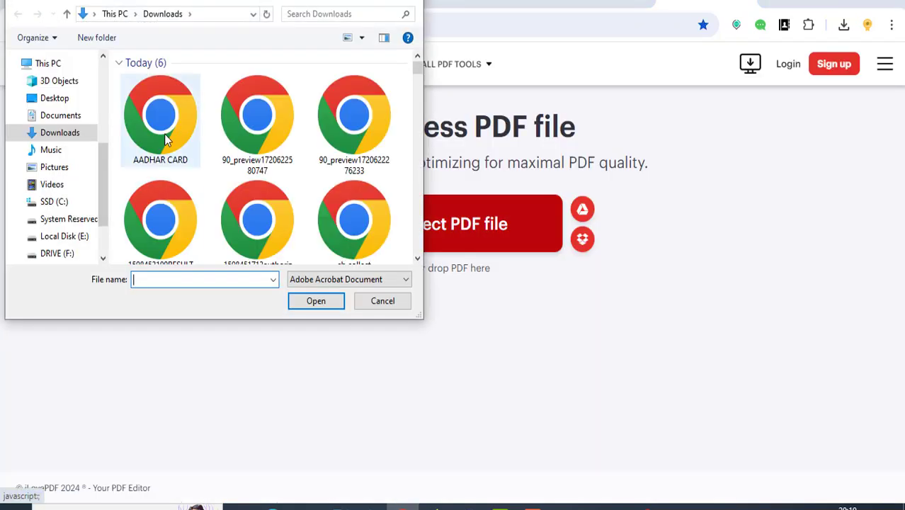
pyautogui.doubleClick(164, 134)
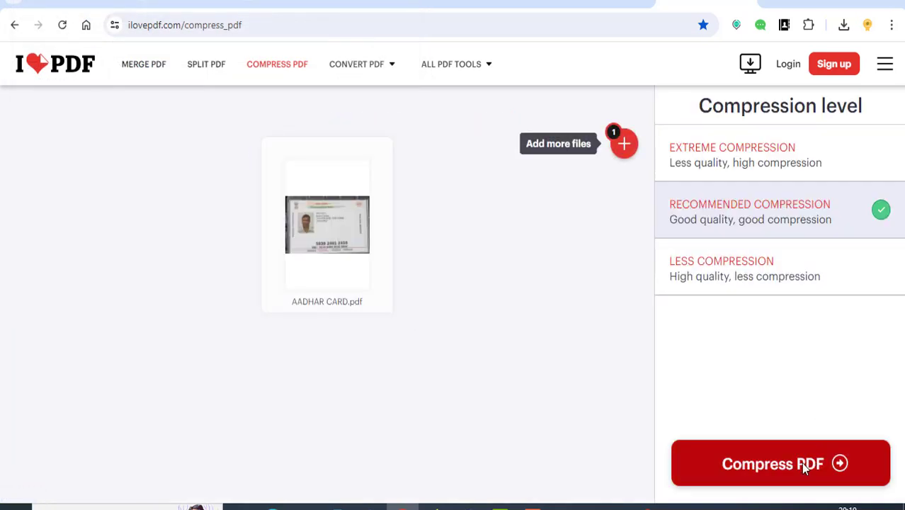
pyautogui.click(808, 464)
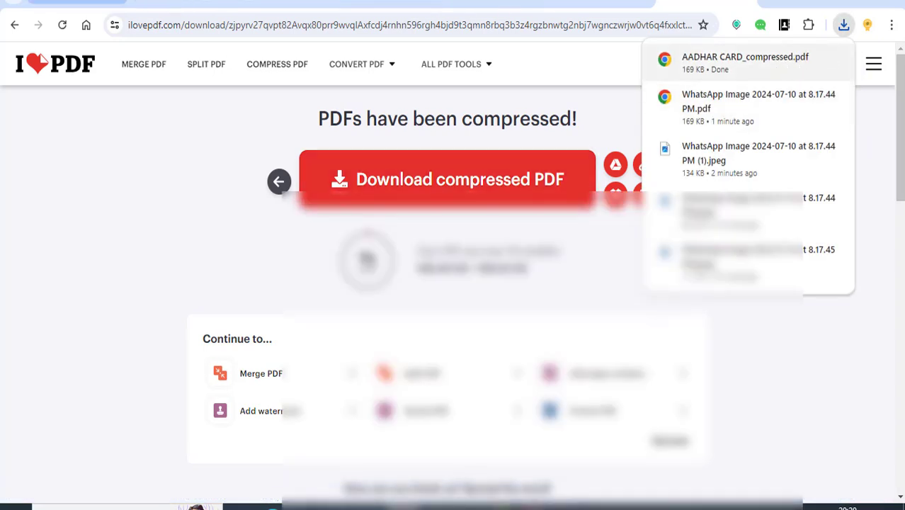
pyautogui.click(78, 3)
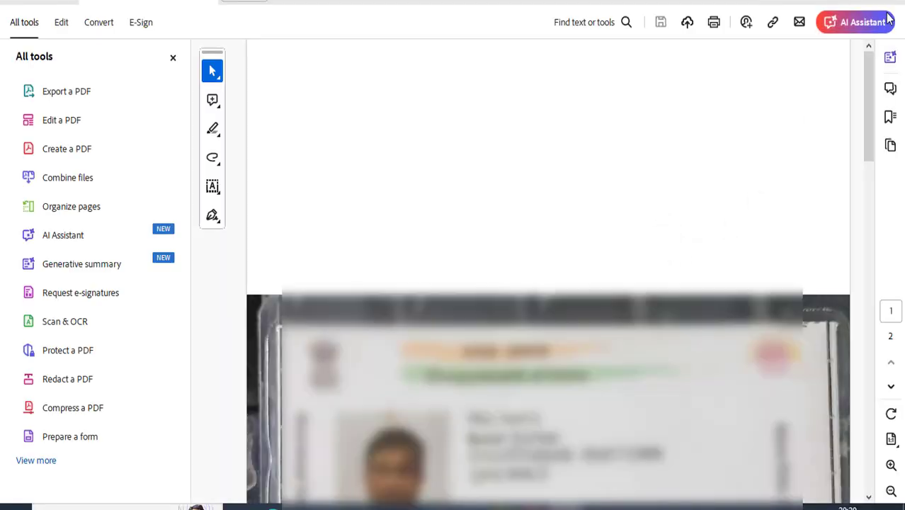
pyautogui.click(894, 5)
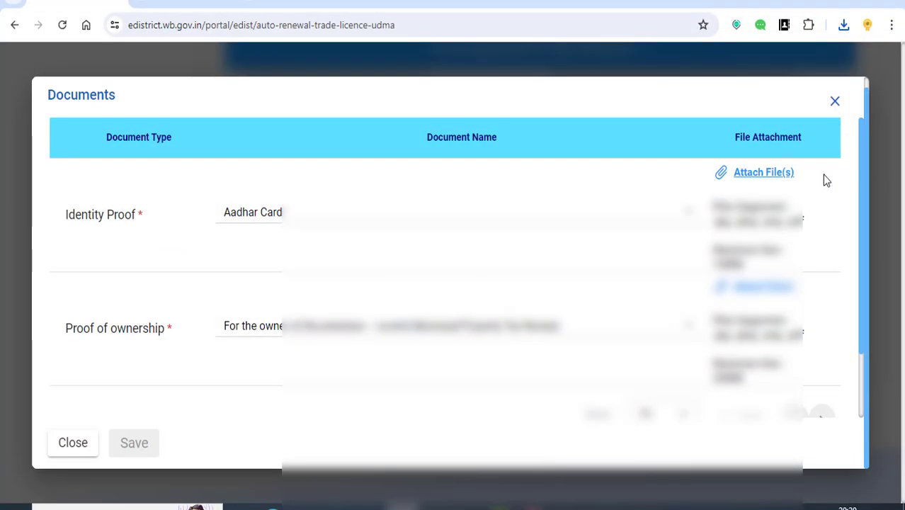
pyautogui.click(777, 177)
# Try attaching AADHAR CARD_compressed, note the 150KB limit, and check recent download sizes.
pyautogui.click(179, 141)
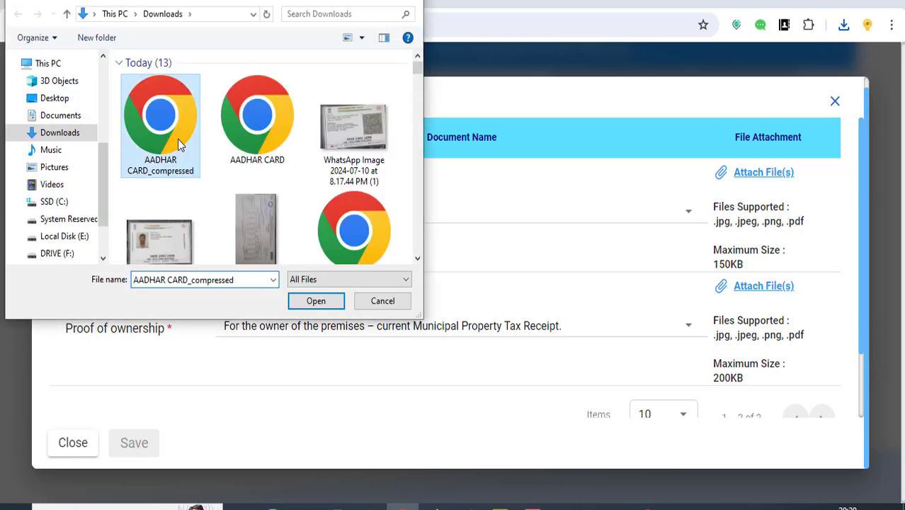
pyautogui.doubleClick(178, 139)
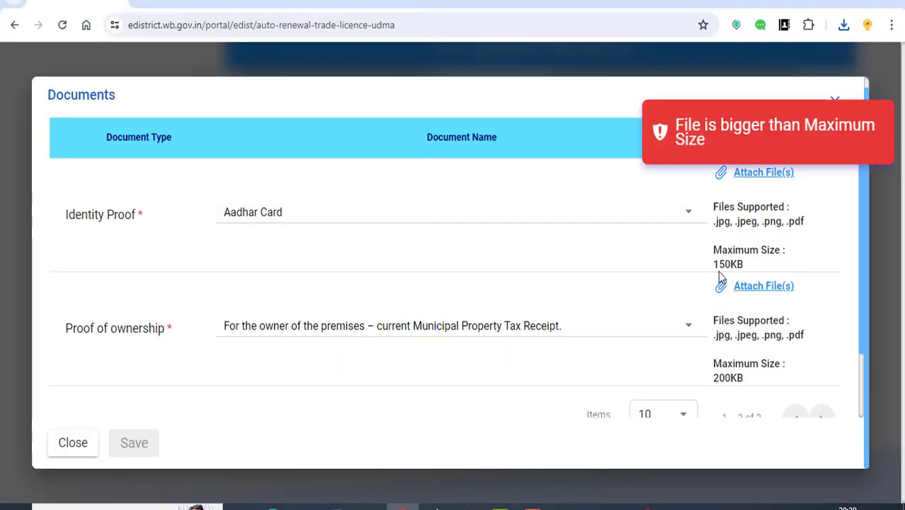
pyautogui.moveTo(720, 264); pyautogui.dragTo(745, 265)
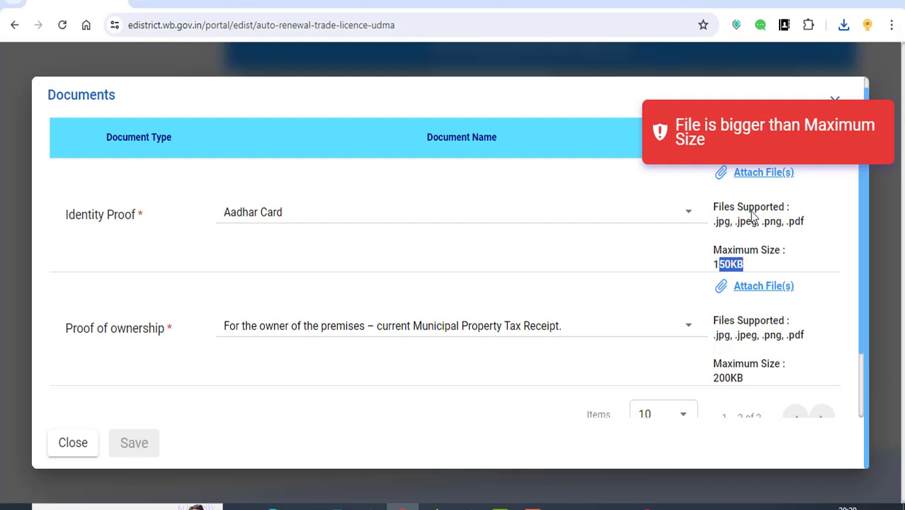
pyautogui.click(843, 24)
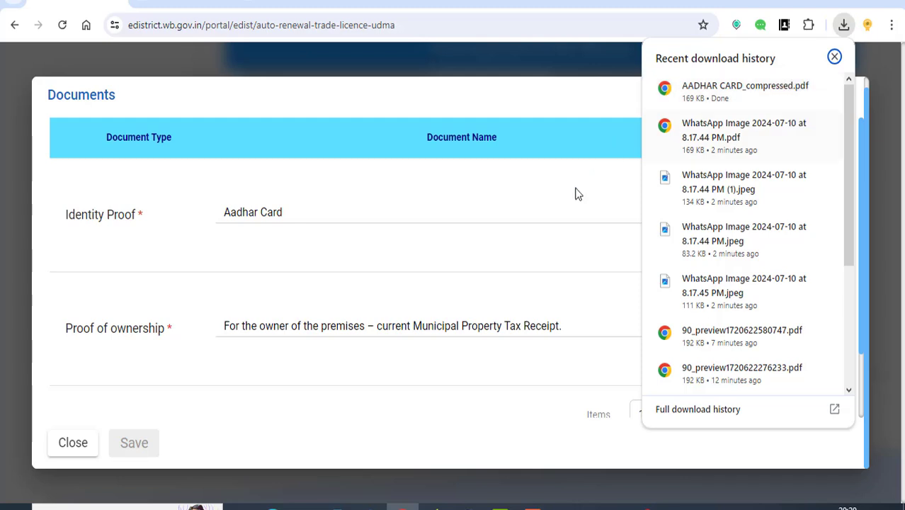
pyautogui.click(513, 393)
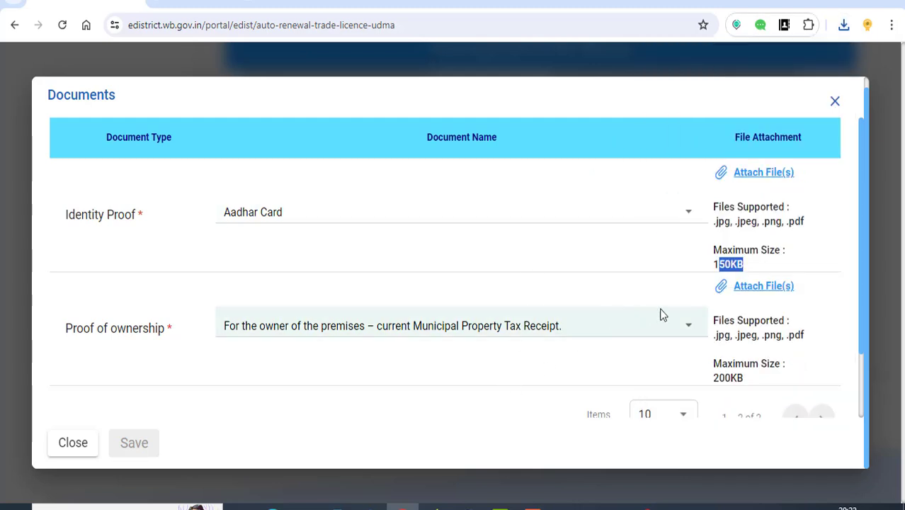
# Attach the AADHAR CARD PDF as the Identity Proof file.
pyautogui.click(763, 179)
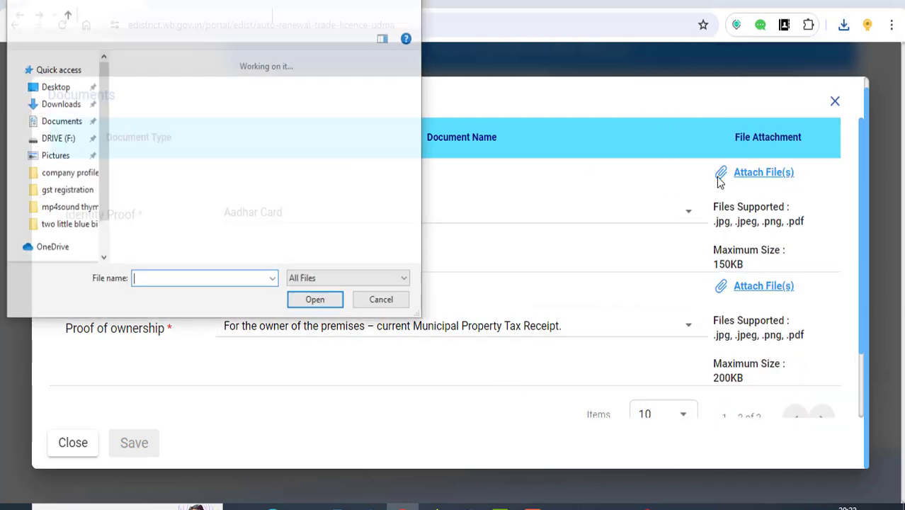
pyautogui.click(175, 161)
pyautogui.doubleClick(175, 162)
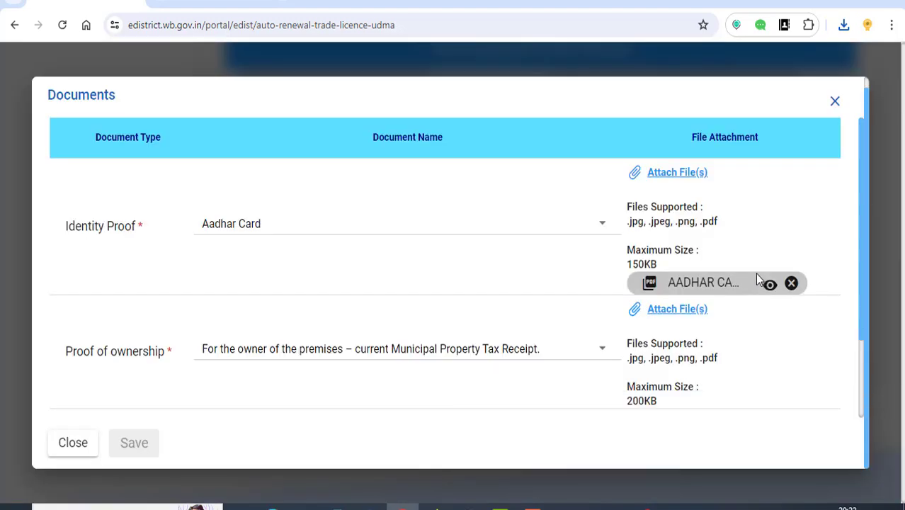
pyautogui.moveTo(756, 274); pyautogui.dragTo(779, 296)
pyautogui.moveTo(781, 268); pyautogui.dragTo(805, 301)
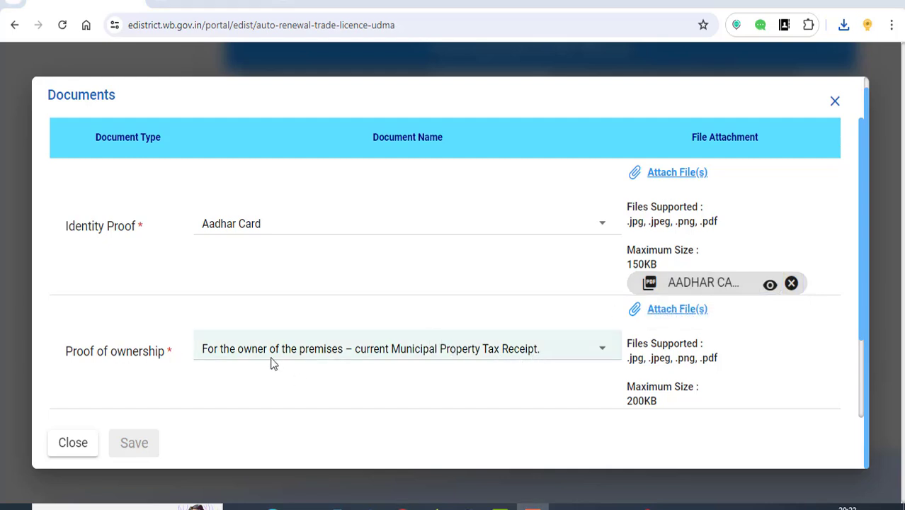
pyautogui.moveTo(61, 334)
pyautogui.mouseDown()
pyautogui.moveTo(188, 387)
pyautogui.moveTo(180, 374)
pyautogui.mouseUp()
pyautogui.moveTo(197, 328)
pyautogui.mouseDown()
pyautogui.moveTo(313, 360)
pyautogui.moveTo(557, 375)
pyautogui.mouseUp()
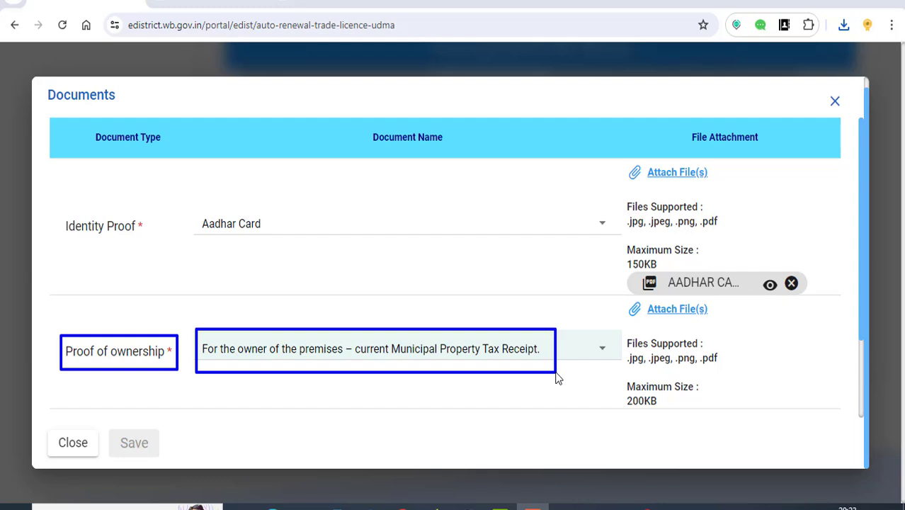
pyautogui.press('Escape')
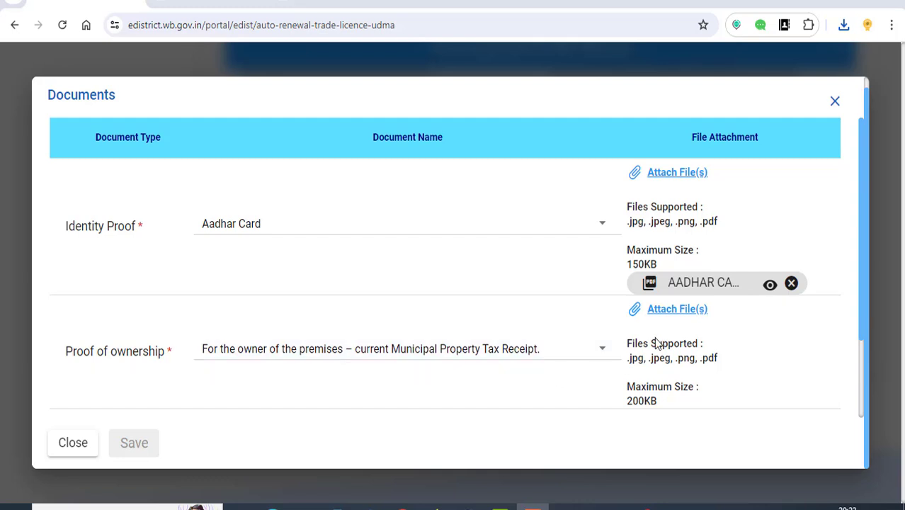
# Attach the TAX RECEIPT image from Downloads as ownership proof and save both documents.
pyautogui.doubleClick(686, 315)
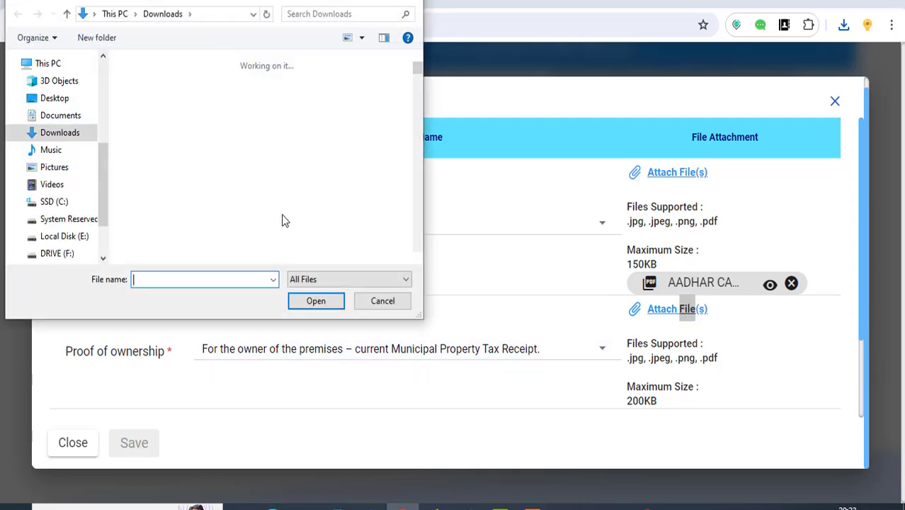
pyautogui.click(171, 212)
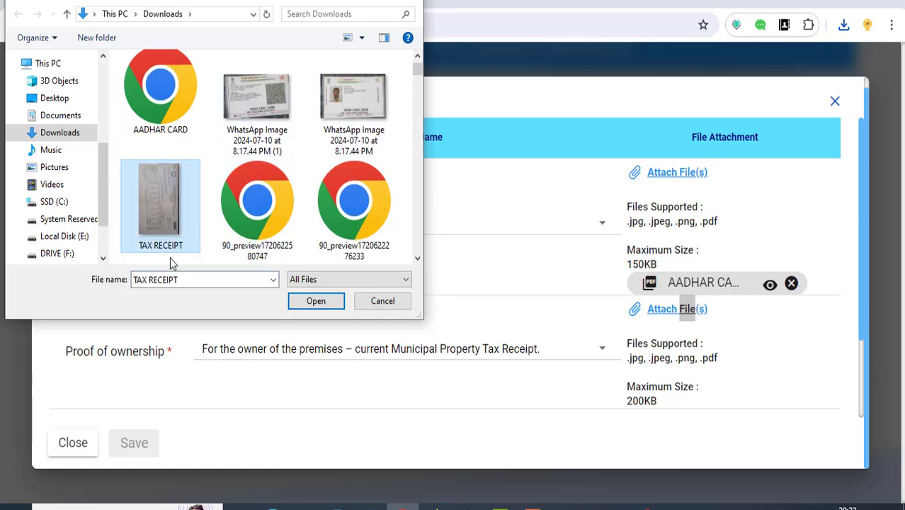
pyautogui.doubleClick(158, 218)
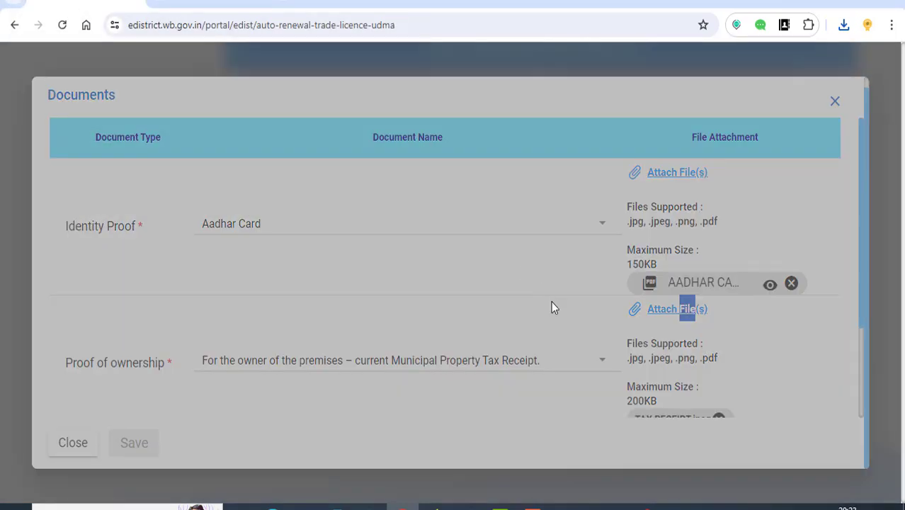
pyautogui.scroll(-3, 557, 302)
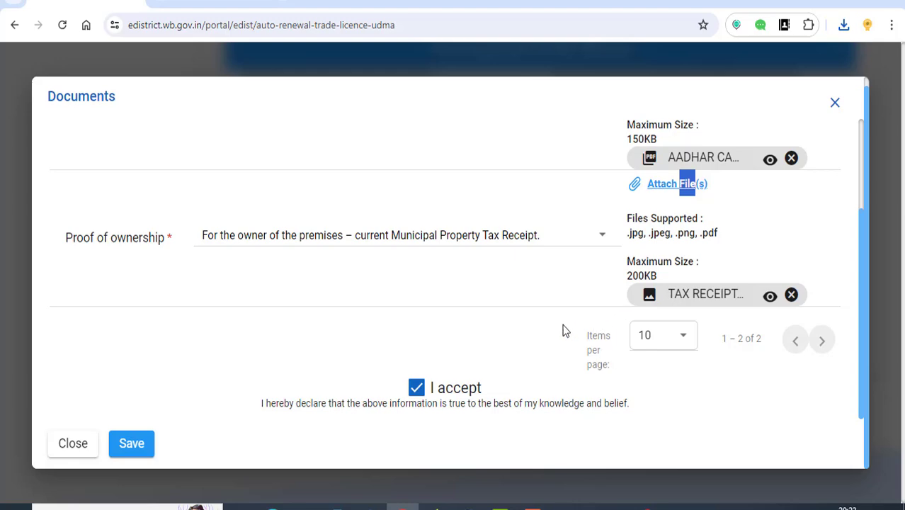
pyautogui.moveTo(628, 276); pyautogui.dragTo(655, 278)
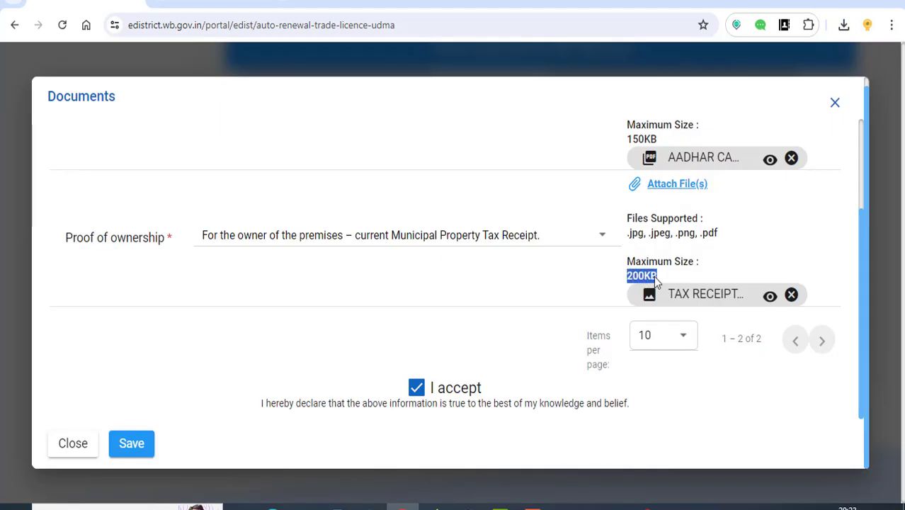
pyautogui.click(136, 442)
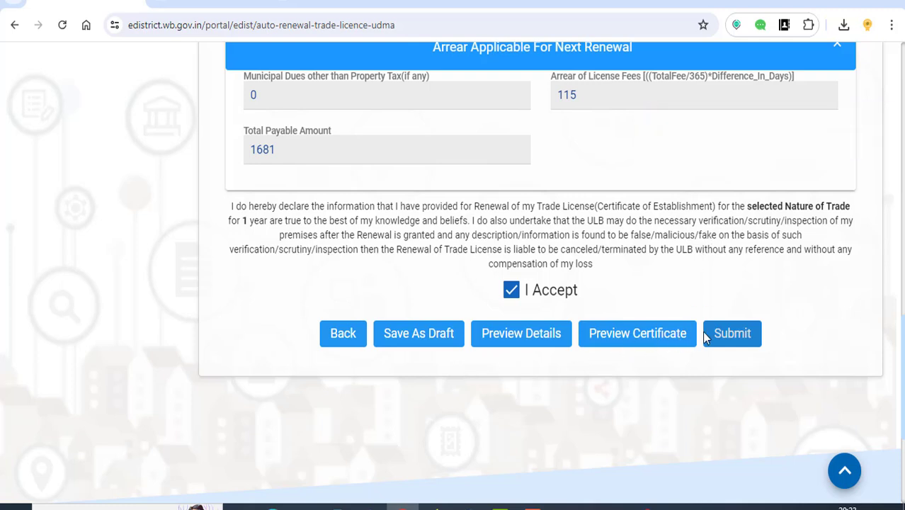
# Submit the renewal, agree to the payment terms, and pay ₹1,681 through Razorpay.
pyautogui.click(725, 334)
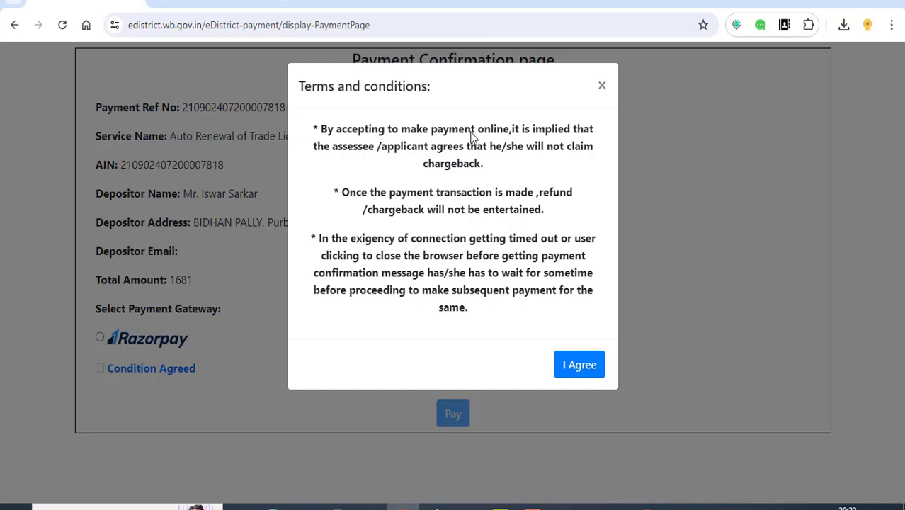
pyautogui.click(586, 362)
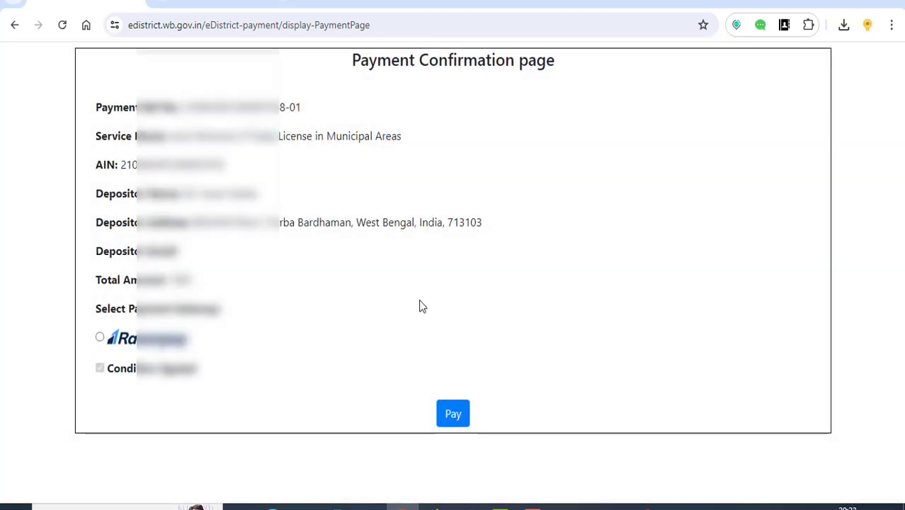
pyautogui.click(100, 337)
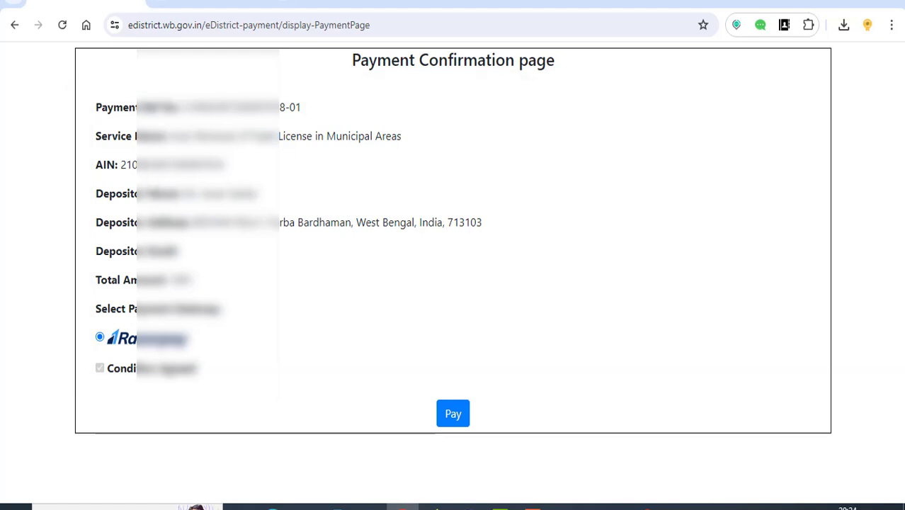
pyautogui.click(455, 419)
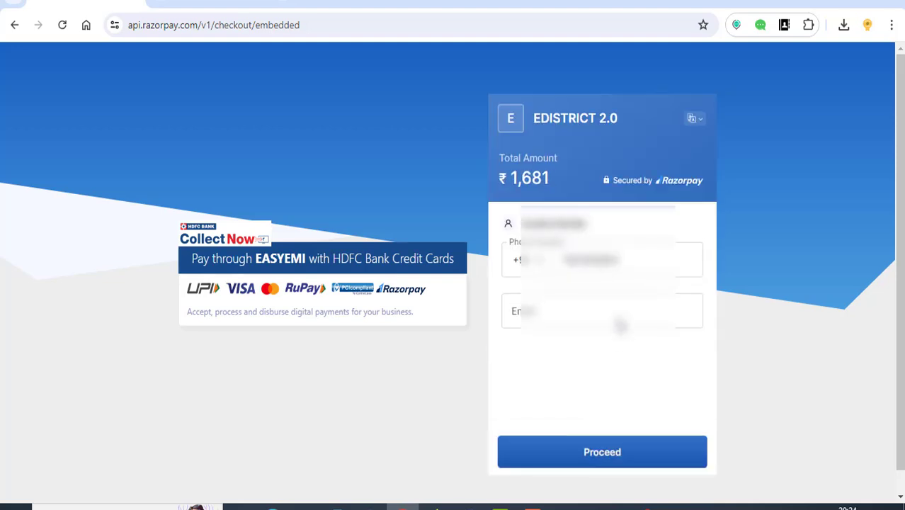
# Enter the contact phone number and e-mail address in Razorpay checkout and continue to payment options.
pyautogui.click(575, 325)
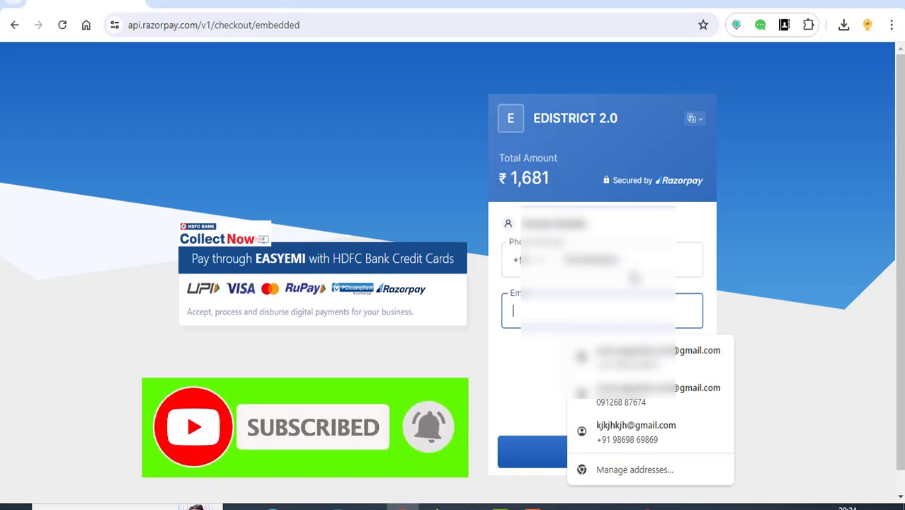
pyautogui.click(632, 270)
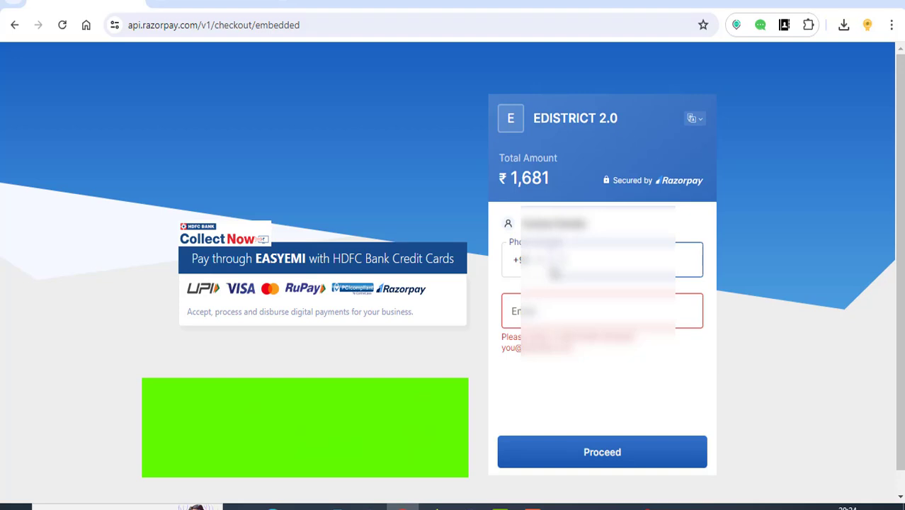
pyautogui.write('??????')
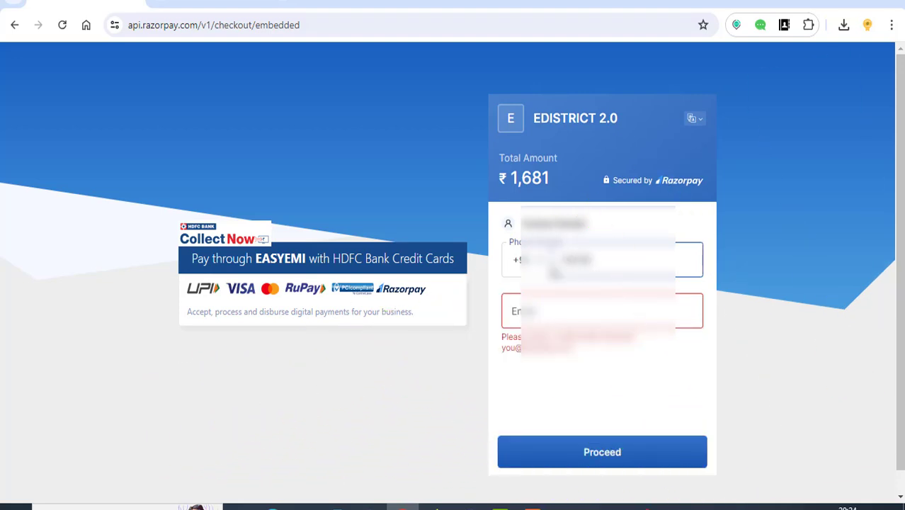
pyautogui.write('????')
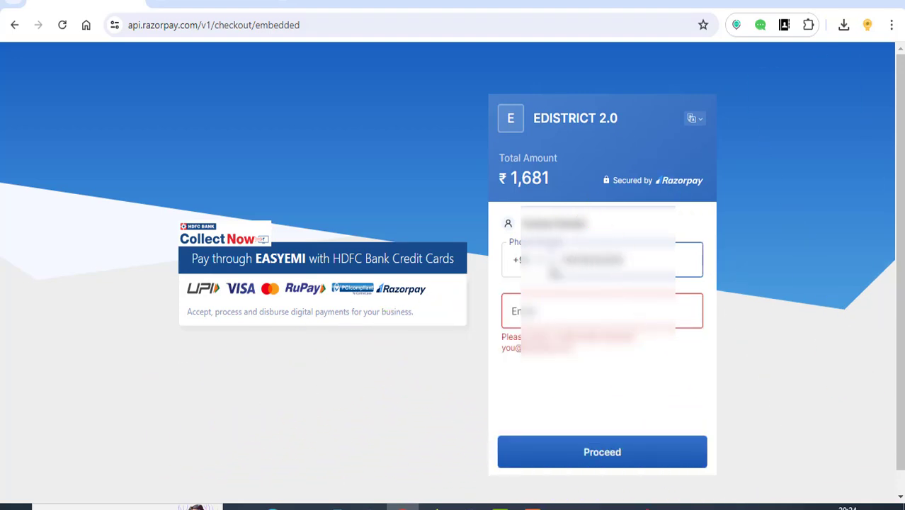
pyautogui.press('Tab')
pyautogui.write('sa??????????')
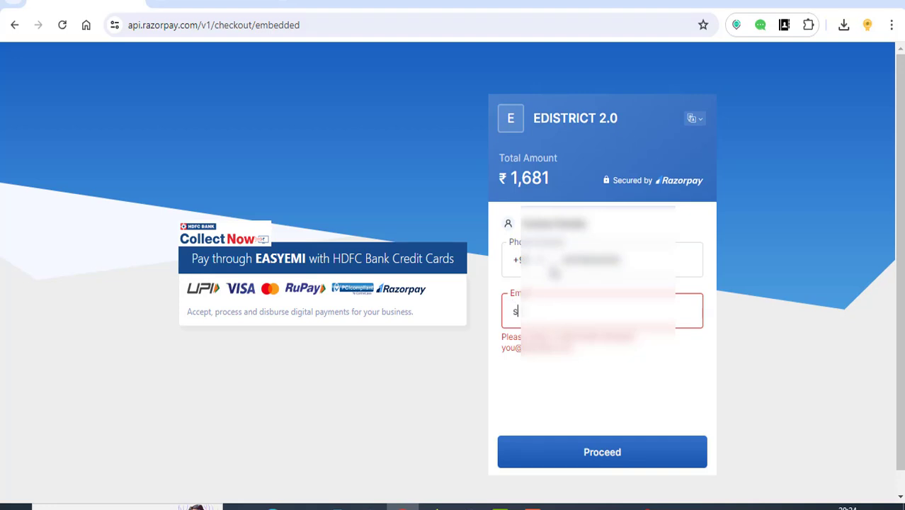
pyautogui.write('??')
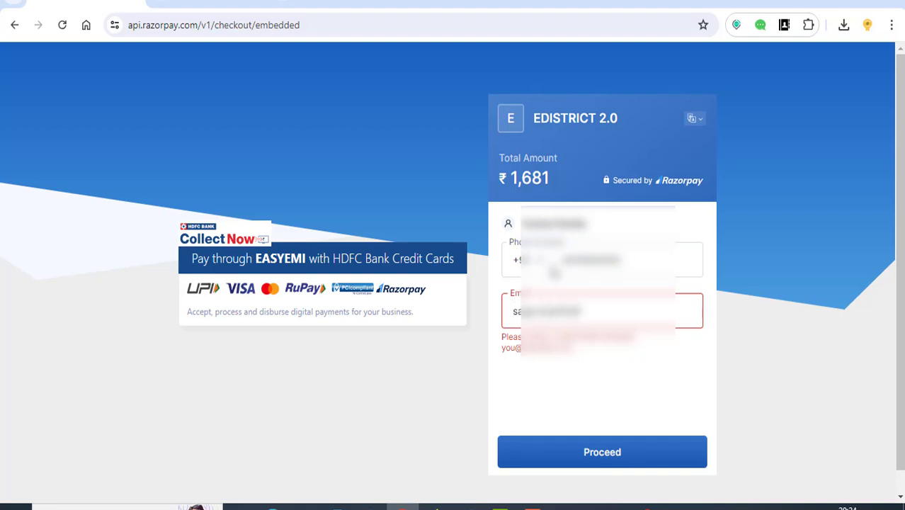
pyautogui.write('@ga')
pyautogui.press('BackSpace')
pyautogui.press('BackSpace')
pyautogui.write('gmail.com')
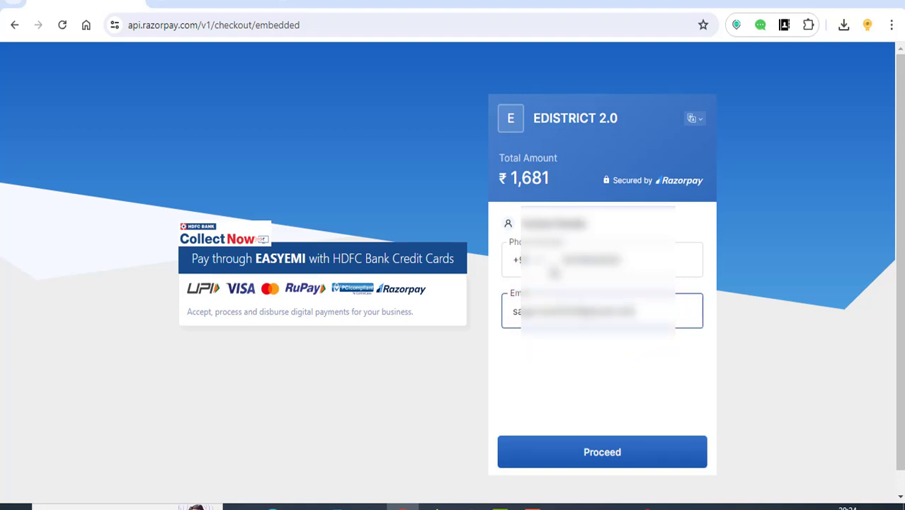
pyautogui.click(599, 453)
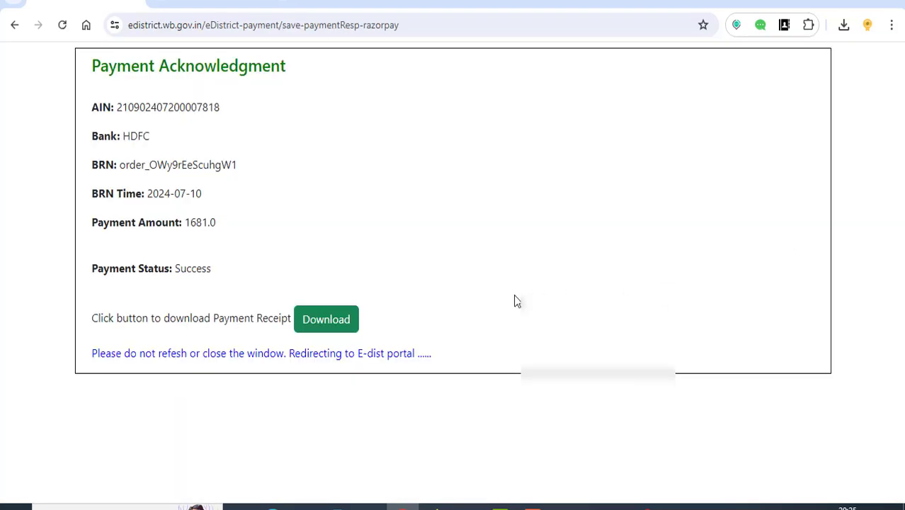
# Download the payment receipt, then open the Certificate List for the approved Auto Renewal application.
pyautogui.click(340, 319)
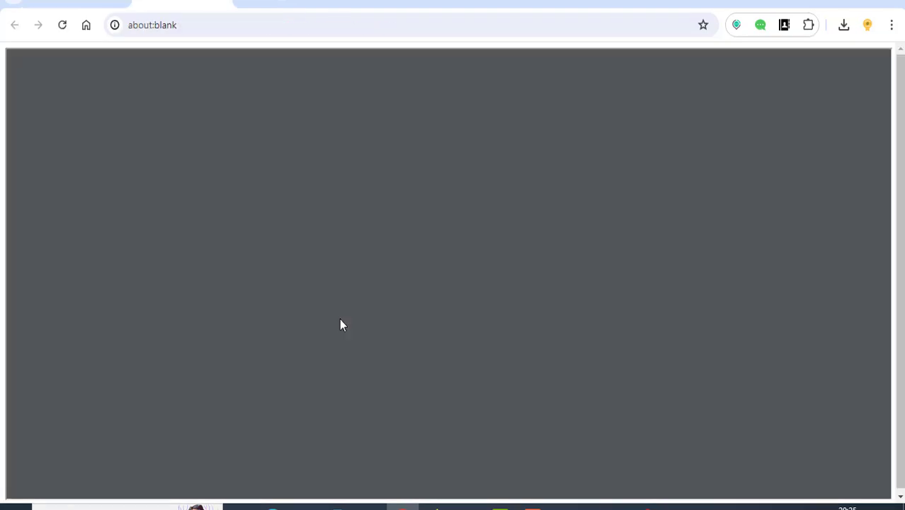
pyautogui.click(78, 2)
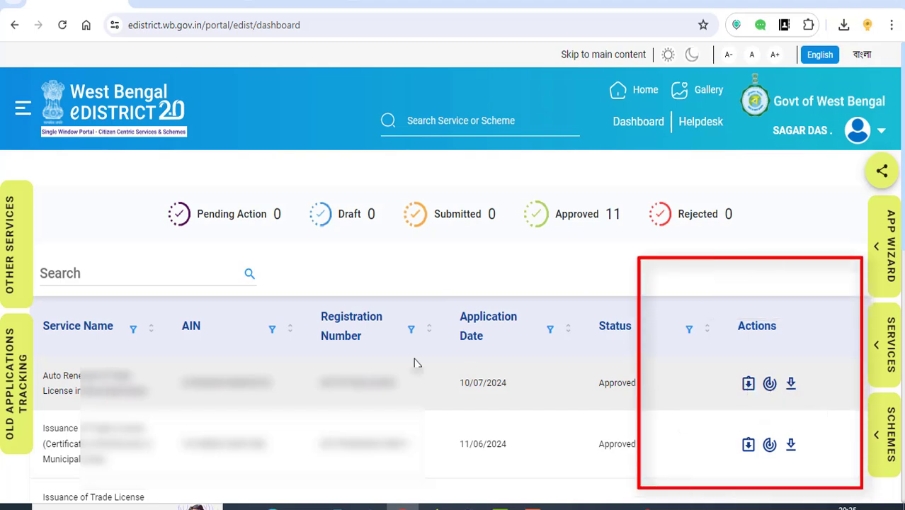
pyautogui.moveTo(43, 375)
pyautogui.mouseDown()
pyautogui.moveTo(440, 404)
pyautogui.moveTo(658, 407)
pyautogui.mouseUp()
pyautogui.moveTo(586, 357); pyautogui.dragTo(651, 415)
pyautogui.moveTo(732, 359); pyautogui.dragTo(817, 399)
pyautogui.moveTo(733, 373); pyautogui.dragTo(761, 397)
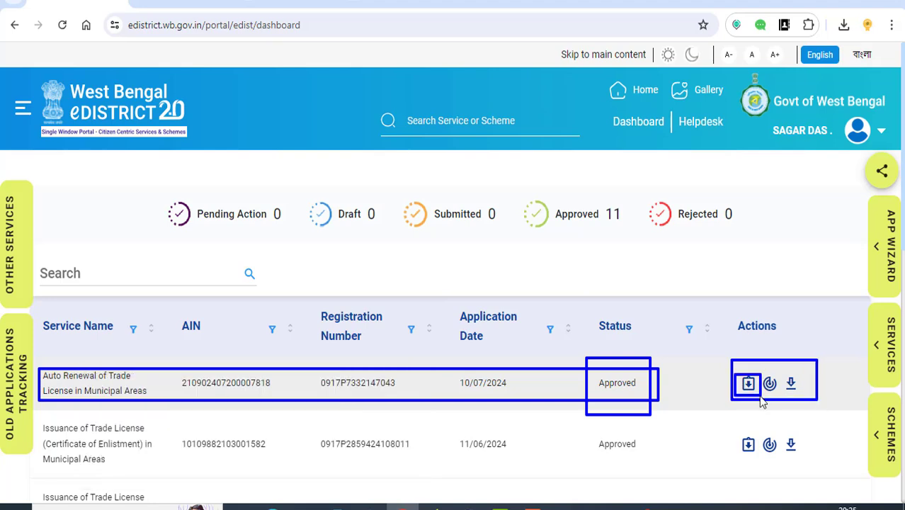
pyautogui.click(753, 388)
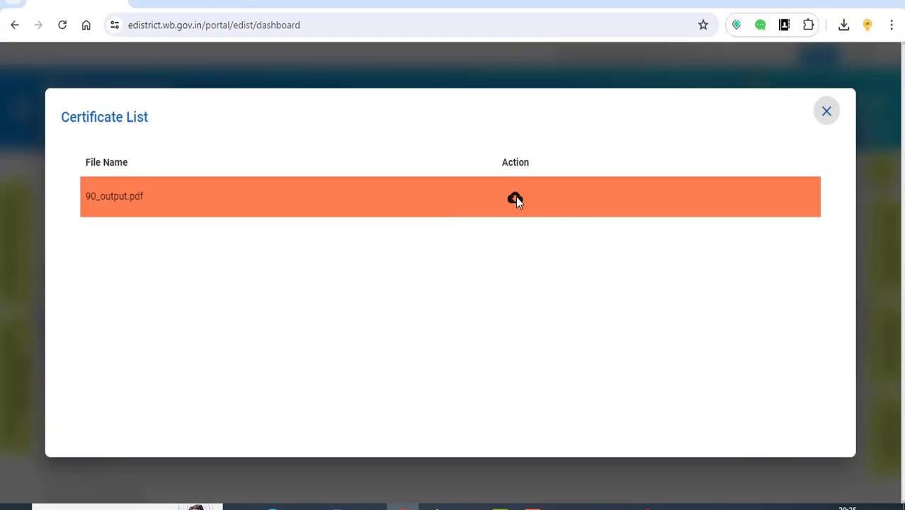
# Open and review the certificate file 90_output.pdf in the PDF viewer.
pyautogui.click(516, 198)
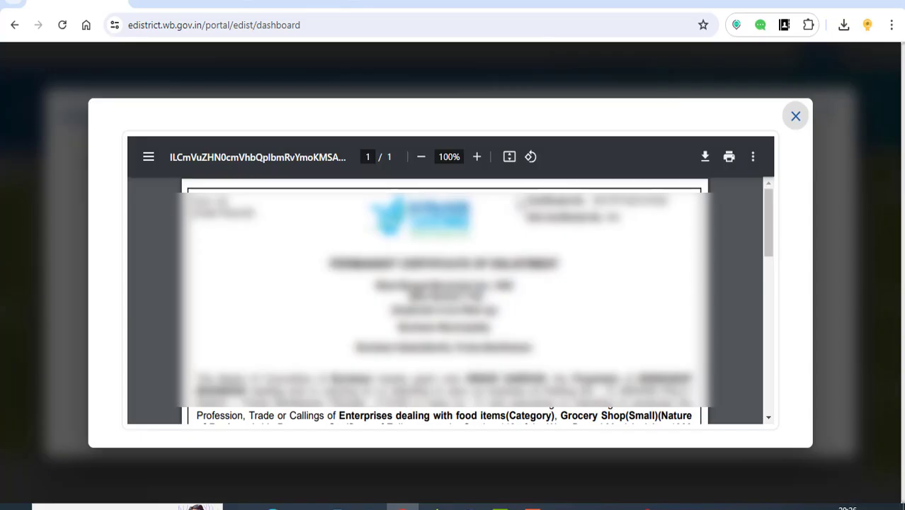
pyautogui.scroll(-3, 538, 282)
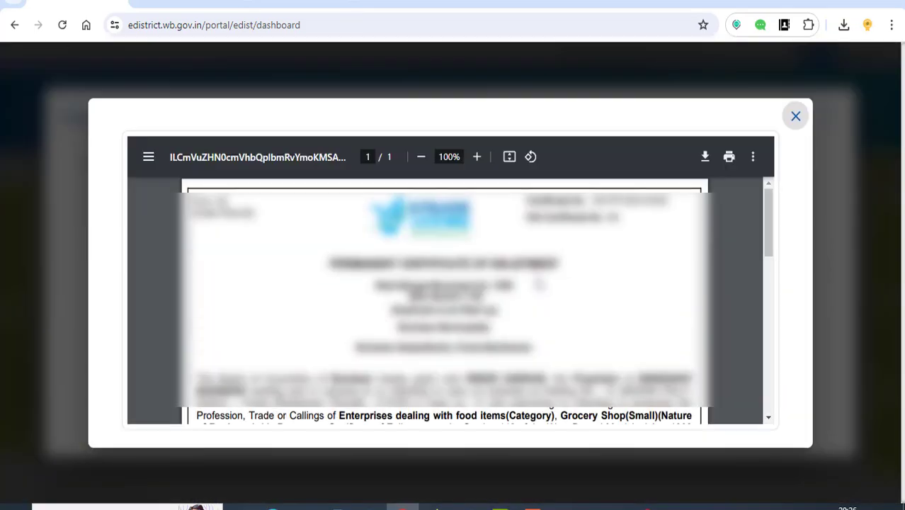
pyautogui.scroll(-2, 539, 282)
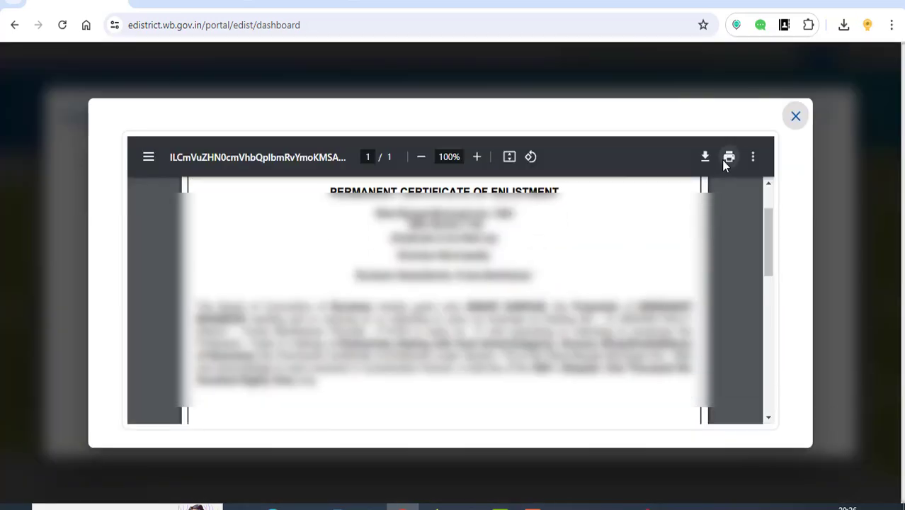
pyautogui.press('Escape')
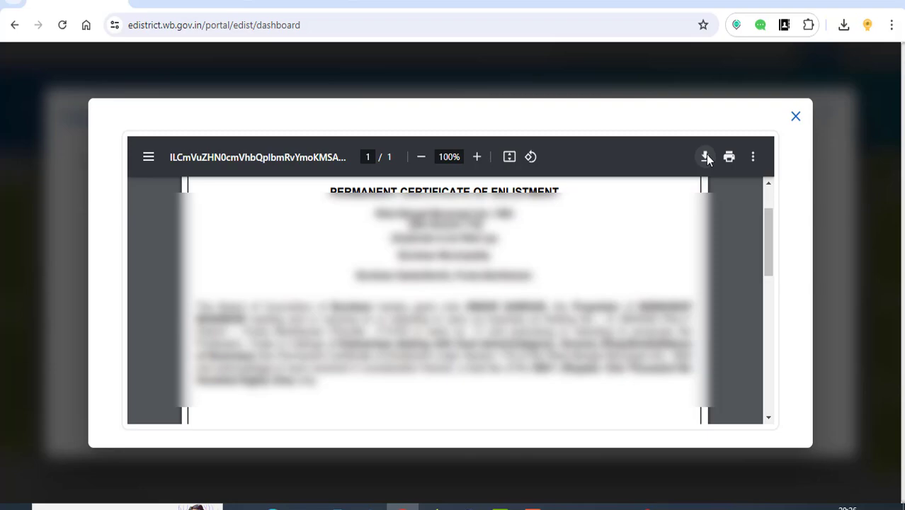
# Save the enlistment certificate as download (2).pdf and go back to the WhatsApp chats.
pyautogui.click(705, 156)
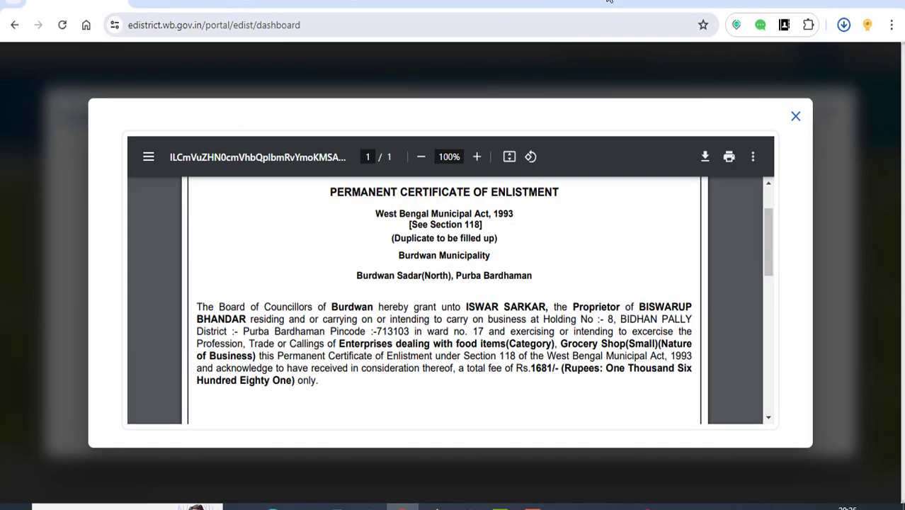
pyautogui.click(610, 2)
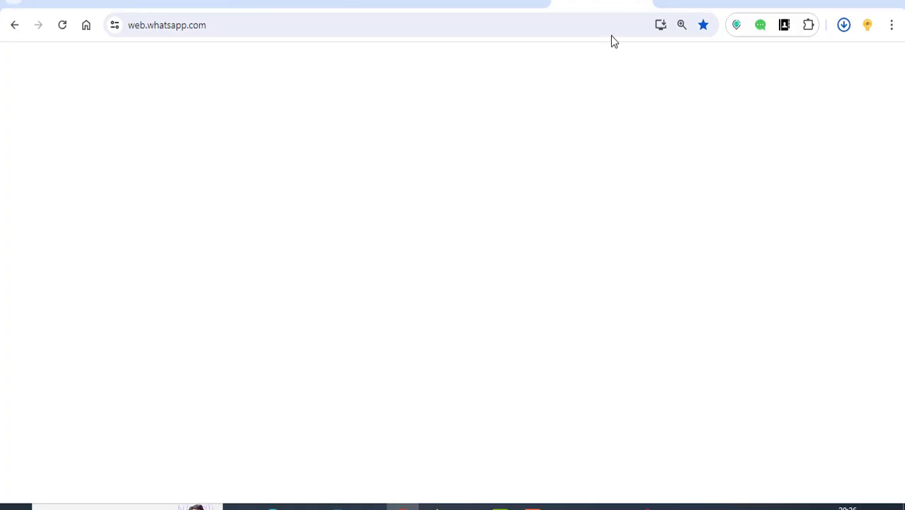
pyautogui.click(879, 67)
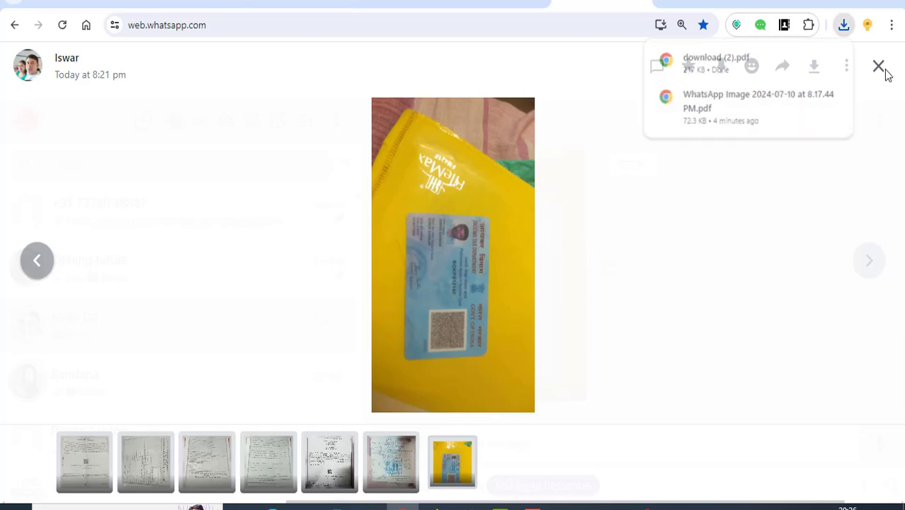